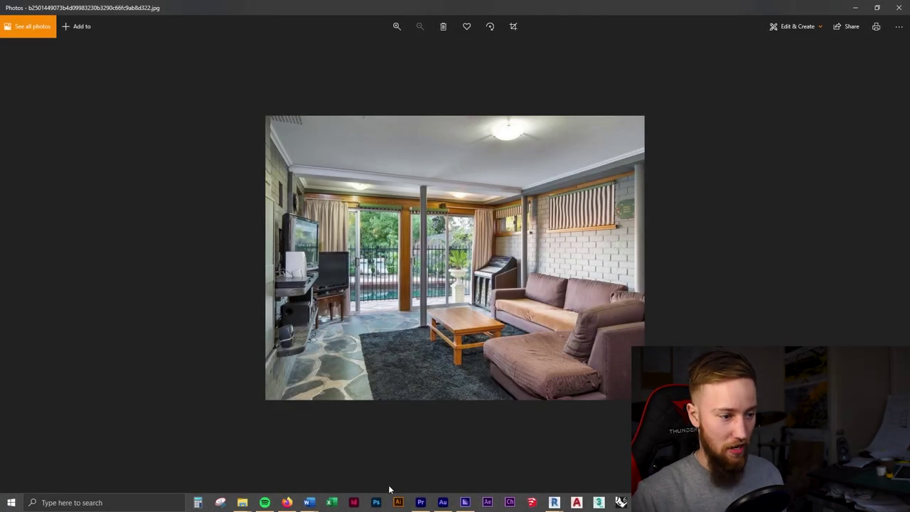
# - Switch from the living-room reference photo to the Revit project
pyautogui.click(553, 502)
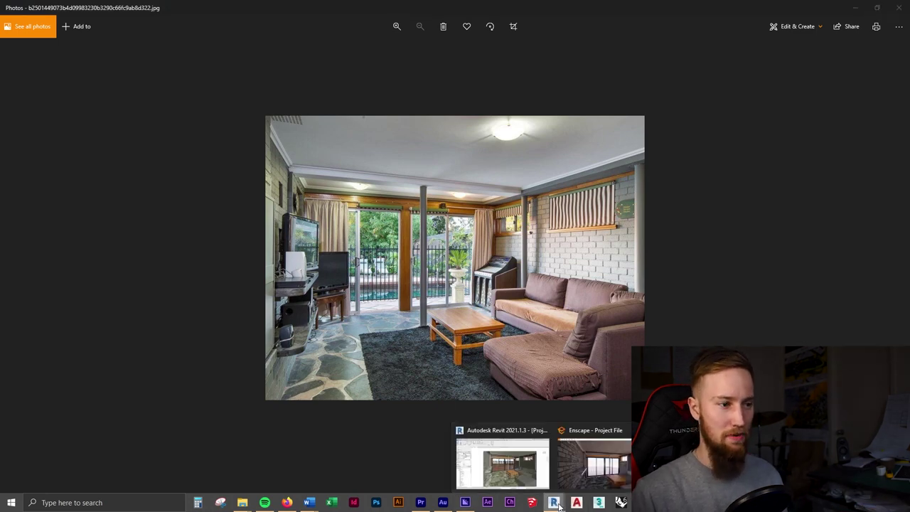
pyautogui.click(530, 460)
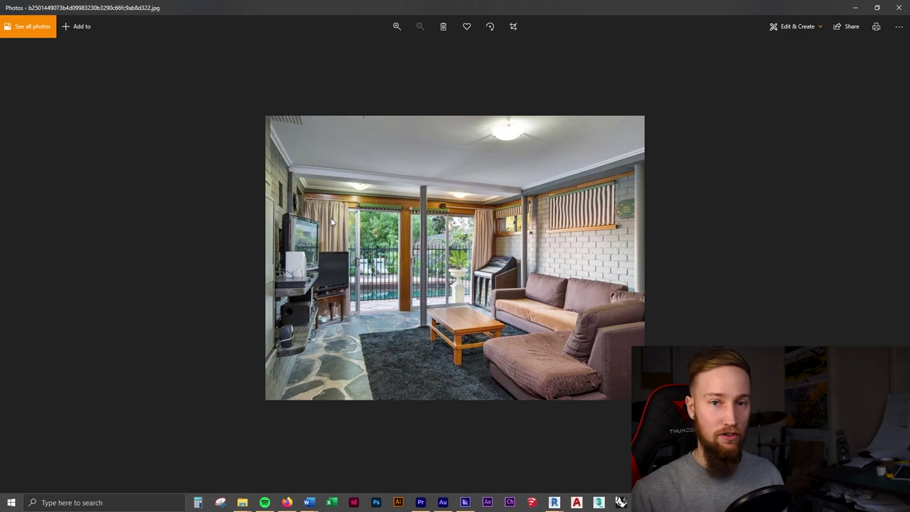
pyautogui.click(858, 9)
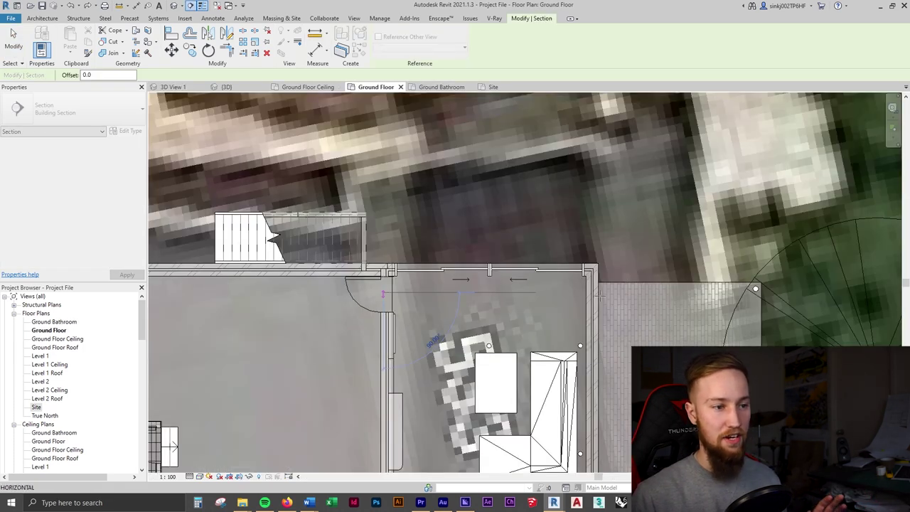
# - Draw a section across the living room just inside the sliding doors, facing them, and open its view
pyautogui.click(356, 292)
pyautogui.click(613, 292)
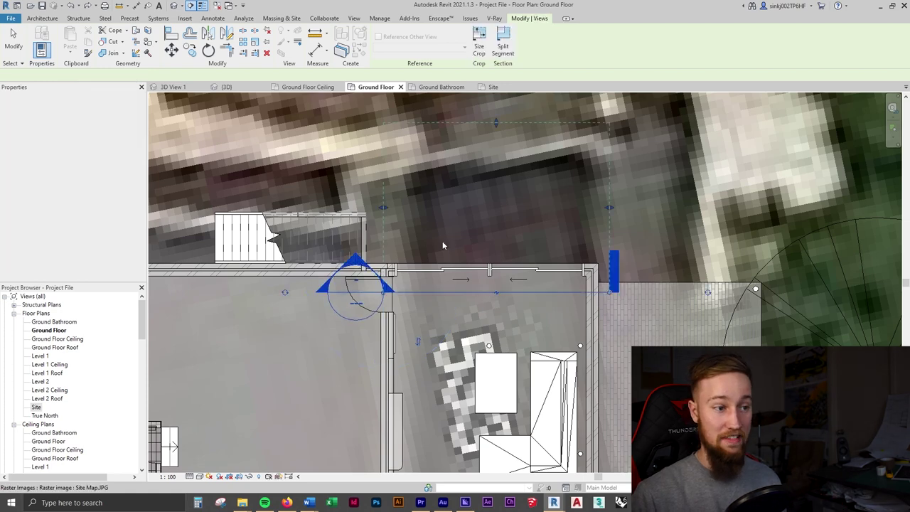
pyautogui.press('Escape')
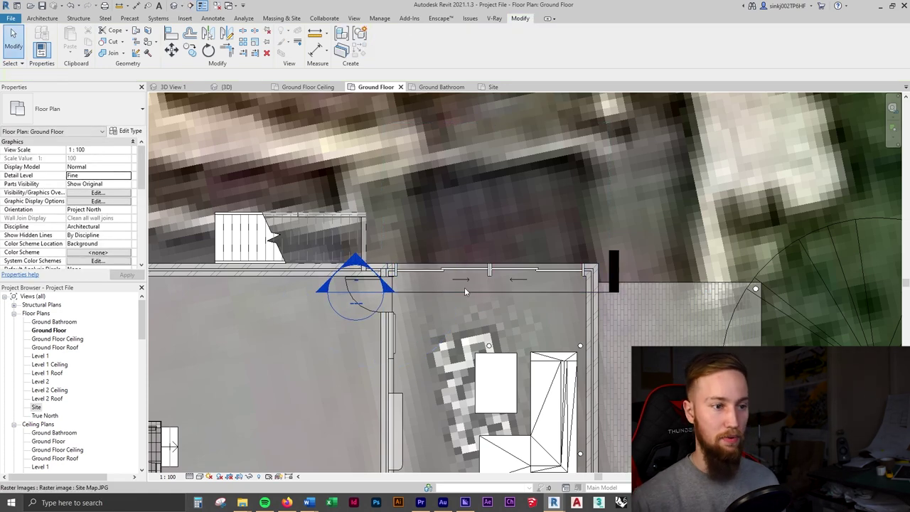
pyautogui.click(460, 293)
pyautogui.rightClick(460, 293)
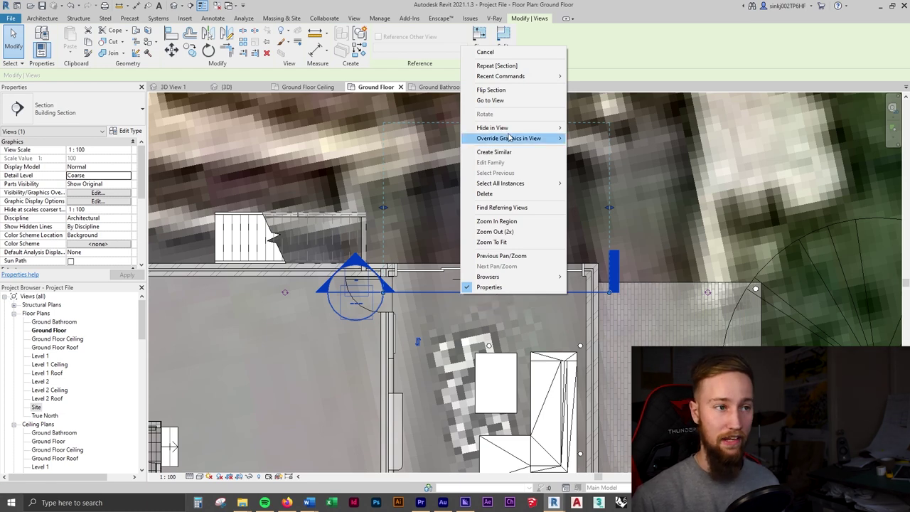
pyautogui.click(497, 101)
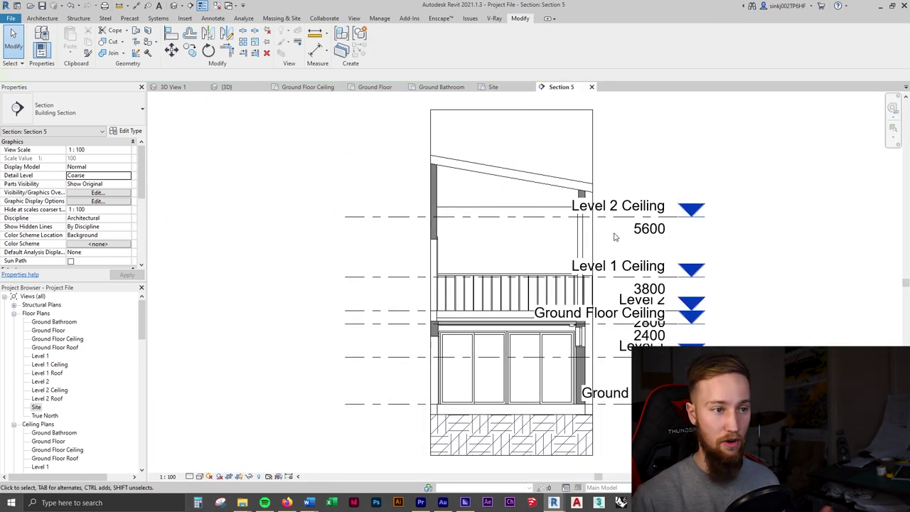
# - Hide the Levels annotation category in the section view
pyautogui.press('v')
pyautogui.press('v')
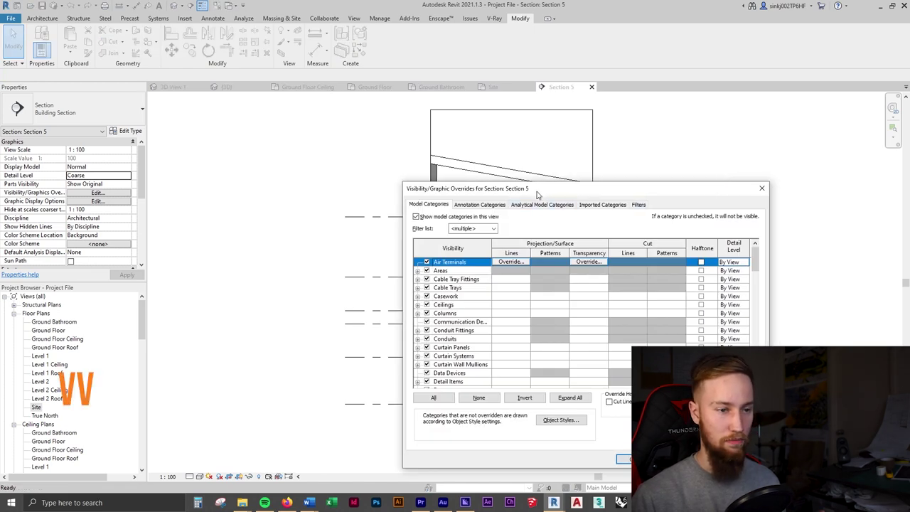
pyautogui.moveTo(617, 197)
pyautogui.mouseDown()
pyautogui.moveTo(572, 319)
pyautogui.moveTo(593, 154)
pyautogui.mouseUp()
pyautogui.click(443, 163)
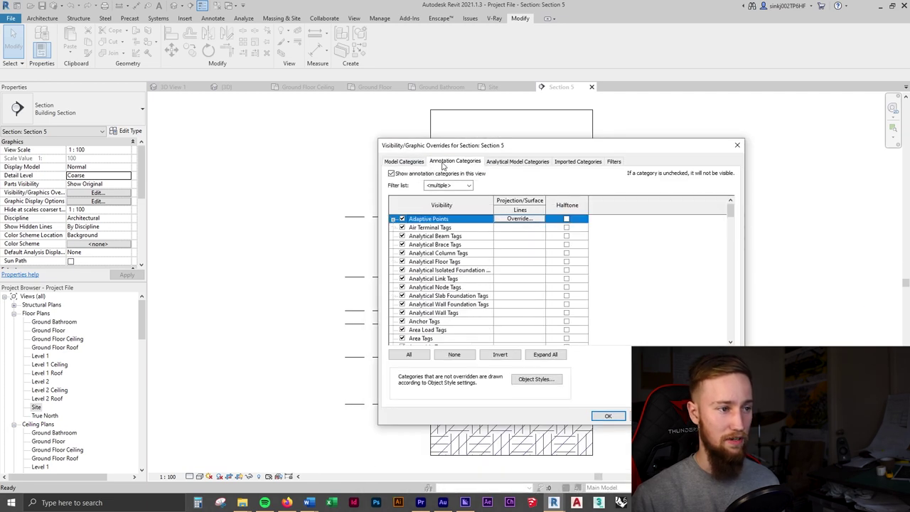
pyautogui.click(440, 278)
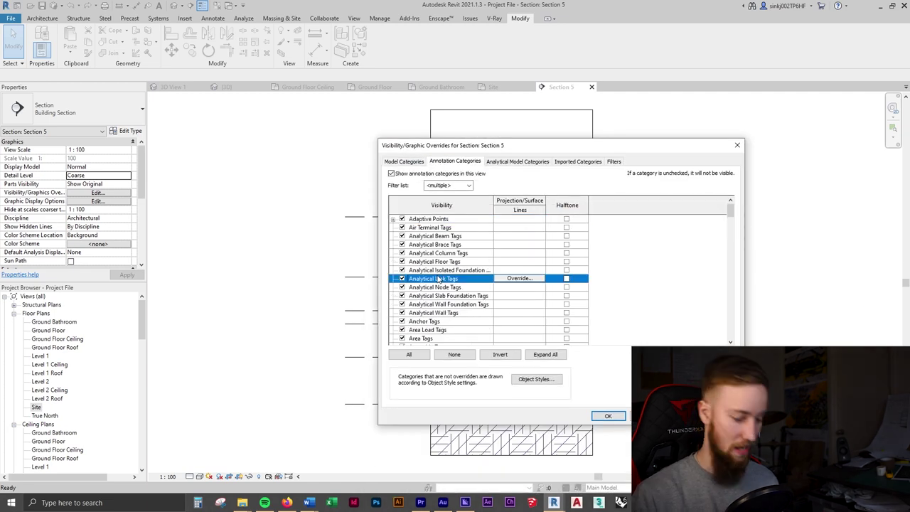
pyautogui.press('l')
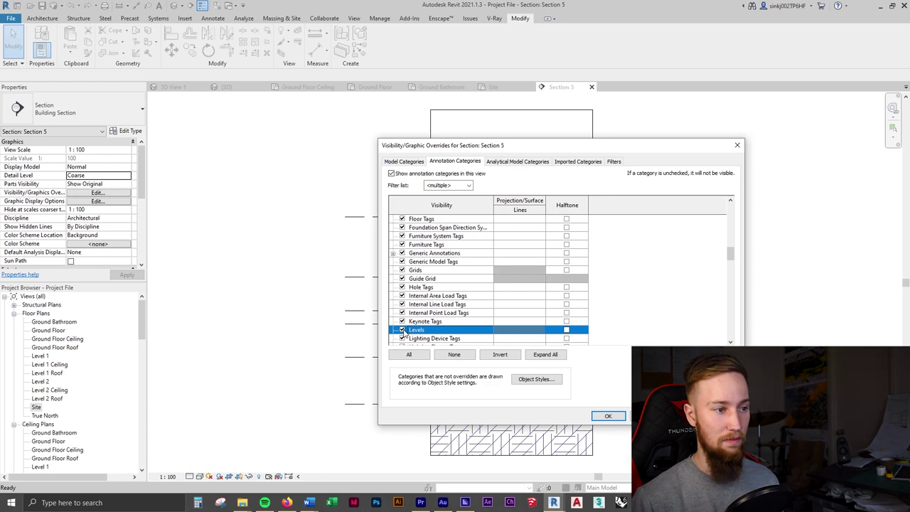
pyautogui.click(608, 416)
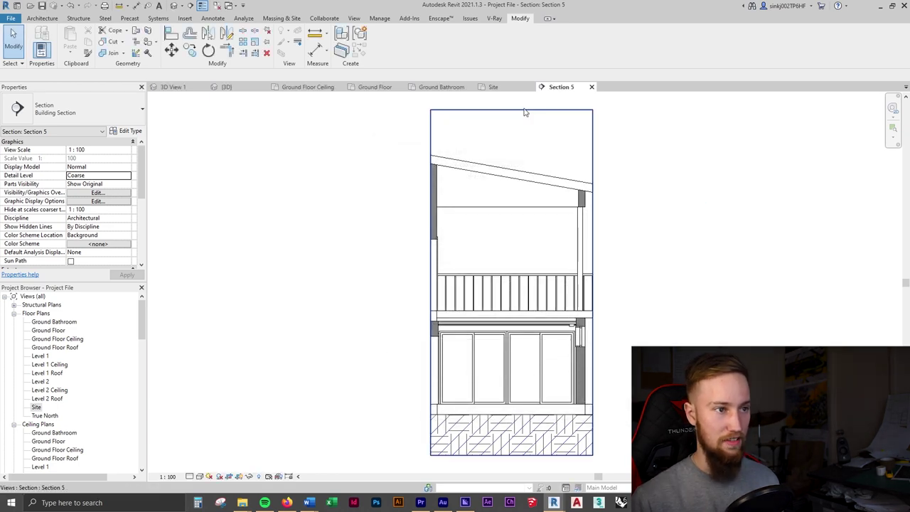
# - Crop the section view down to the ground-floor storey and trim a little off its lower edge
pyautogui.click(506, 110)
pyautogui.moveTo(511, 110); pyautogui.dragTo(511, 318)
pyautogui.moveTo(511, 453); pyautogui.dragTo(512, 443)
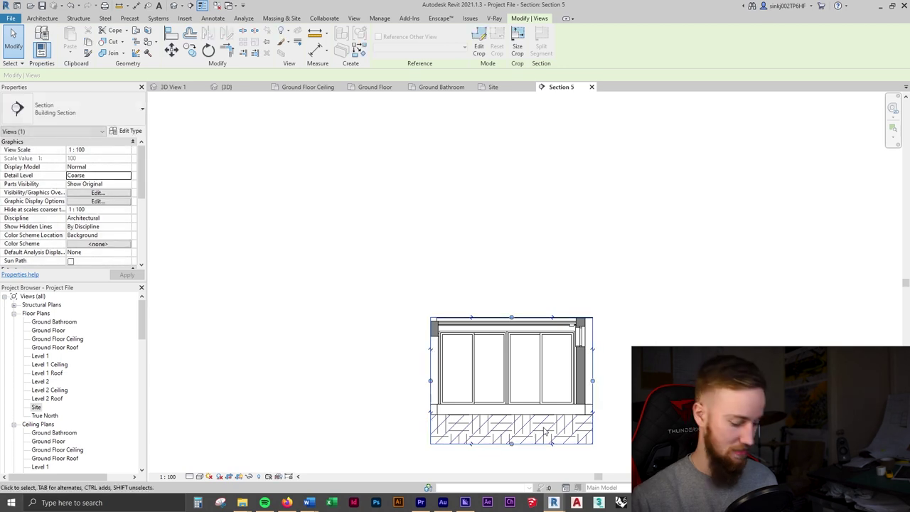
# - Hide the Topography model category in the section view
pyautogui.press('v')
pyautogui.press('g')
pyautogui.click(421, 271)
pyautogui.press('t')
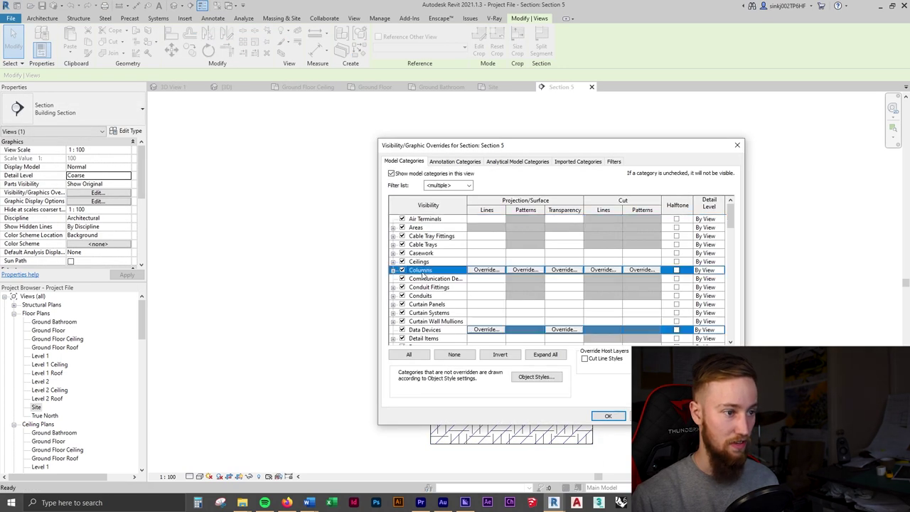
pyautogui.click(403, 338)
pyautogui.click(603, 416)
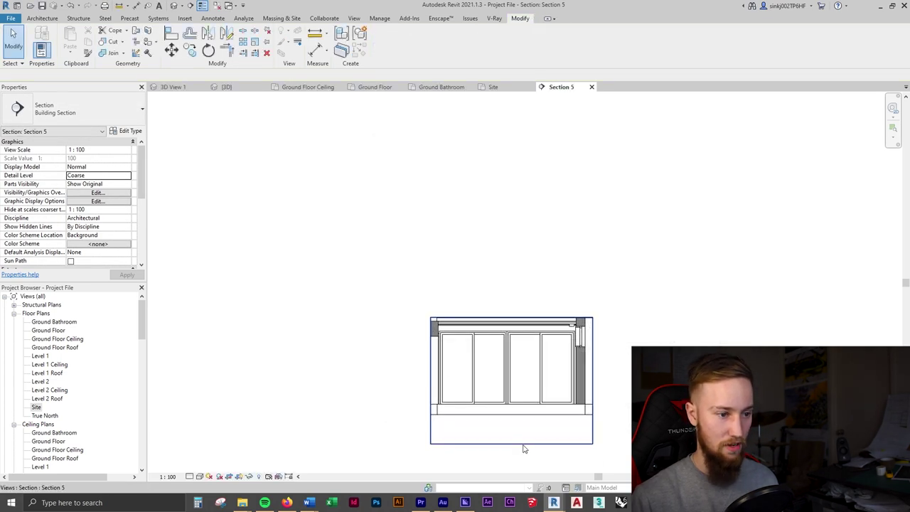
# - Raise the section view's lower crop edge to just below the floor slab
pyautogui.scroll(2, 514, 423)
pyautogui.click(784, 280)
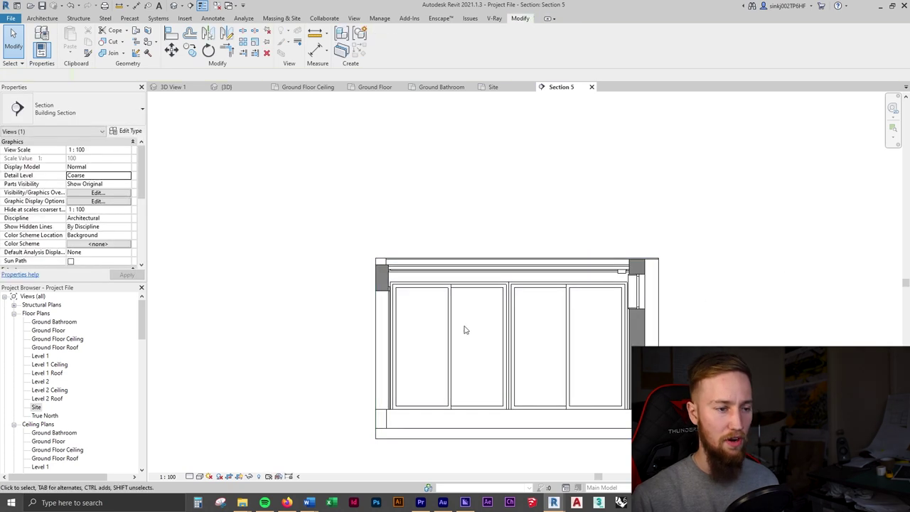
pyautogui.scroll(1, 441, 327)
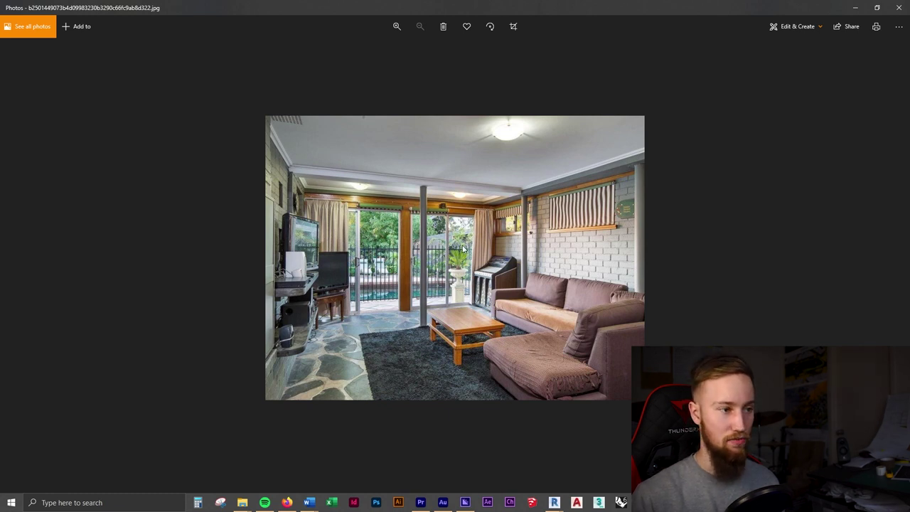
# - Examine how the curtains hang beside the sliding doors in the enlarged reference photo, and return to the Revit section
pyautogui.click(396, 29)
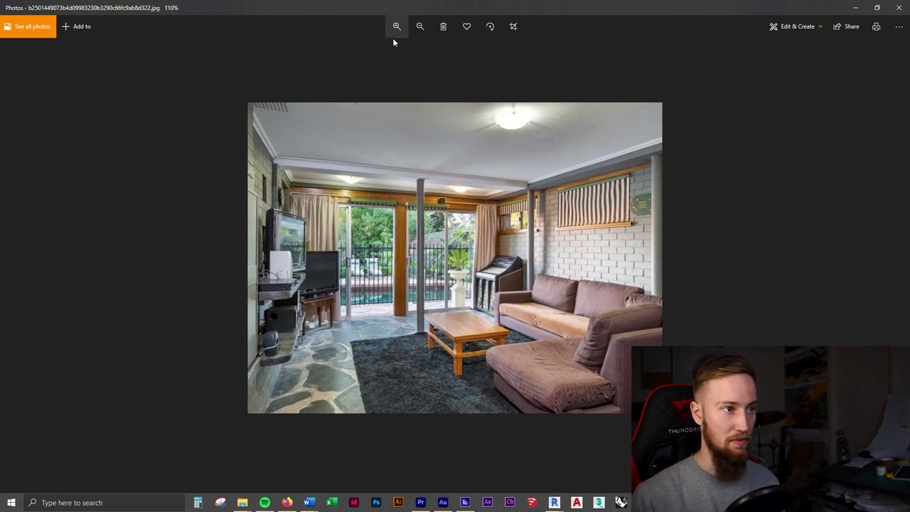
pyautogui.click(396, 28)
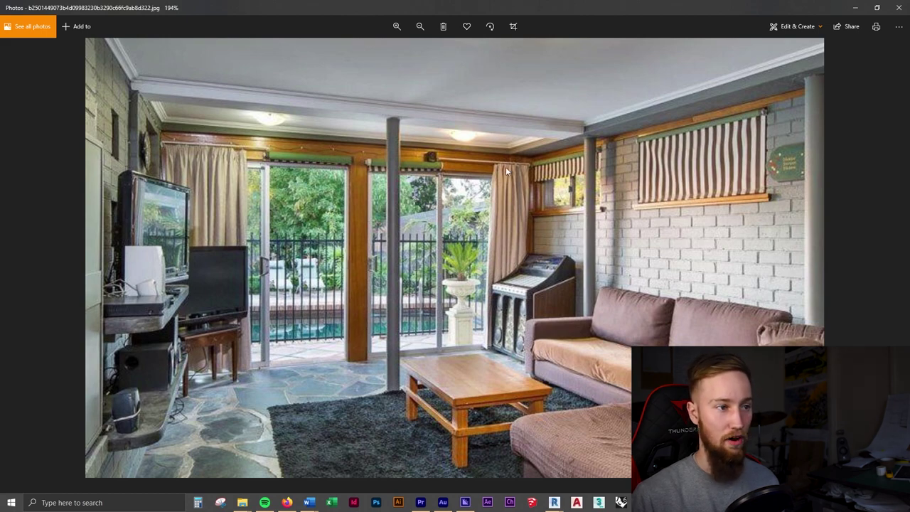
pyautogui.hotkey('alt', 'Tab')
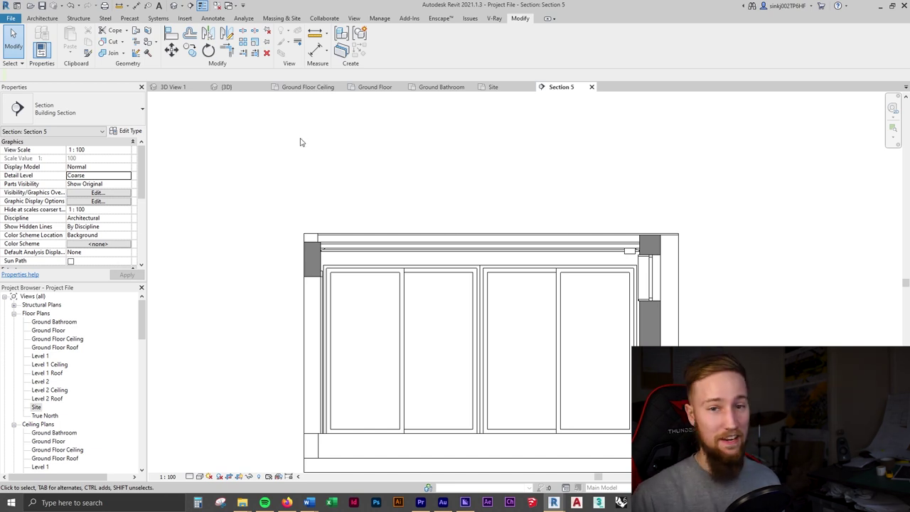
# - Start an in-place mass for the curtains and give it a curtain name
pyautogui.click(270, 19)
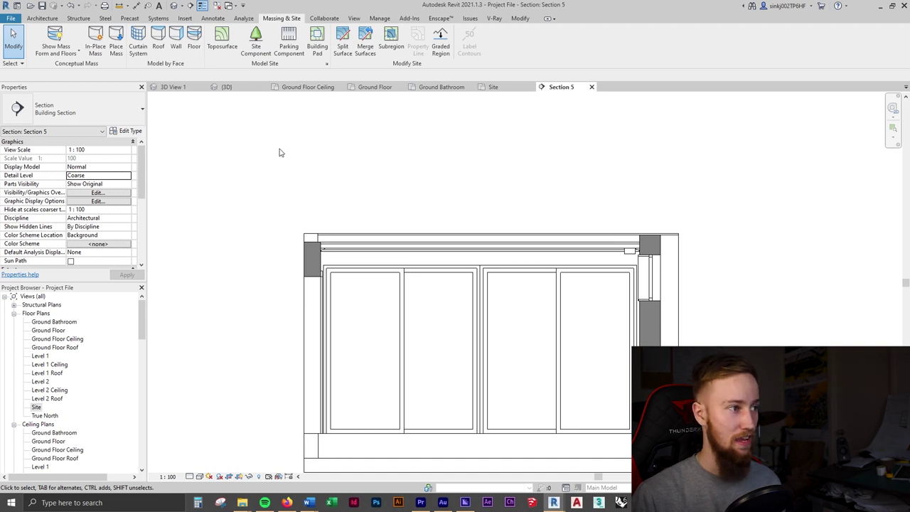
pyautogui.click(94, 46)
pyautogui.write('Curtains')
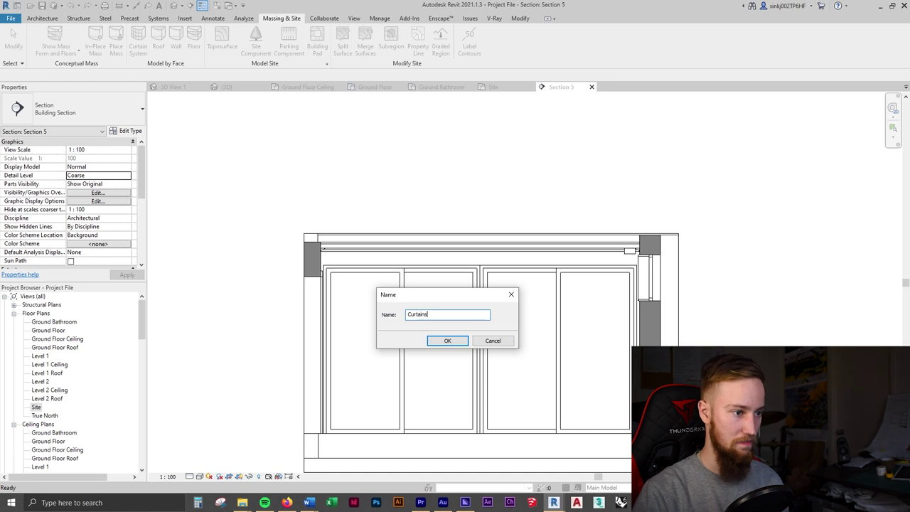
pyautogui.press('Return')
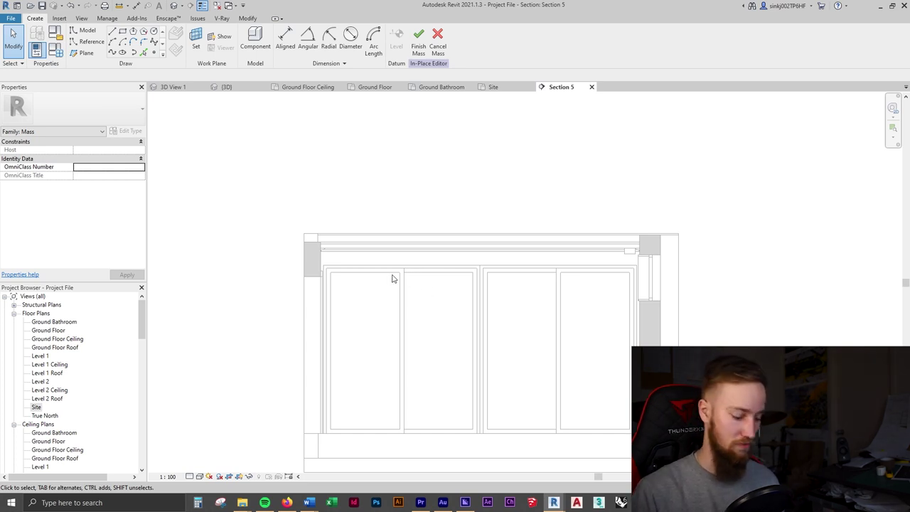
# - Place two horizontal reference planes across the sliding doors, one just above the door heads and one near mid-height
pyautogui.press('r')
pyautogui.press('p')
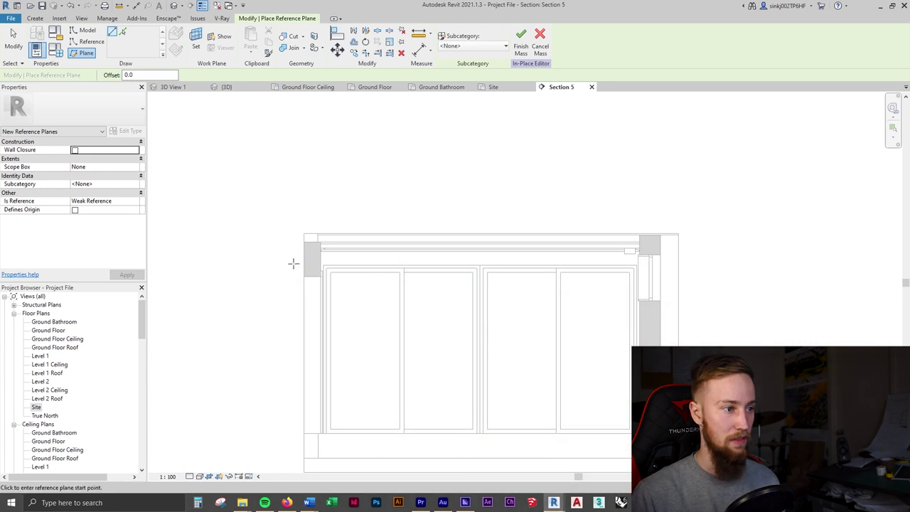
pyautogui.click(281, 257)
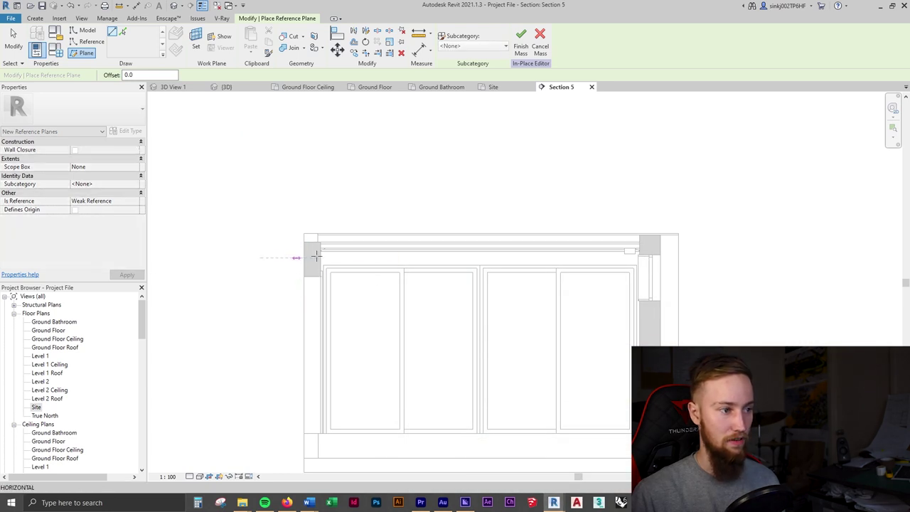
pyautogui.click(703, 257)
pyautogui.click(246, 347)
pyautogui.click(703, 347)
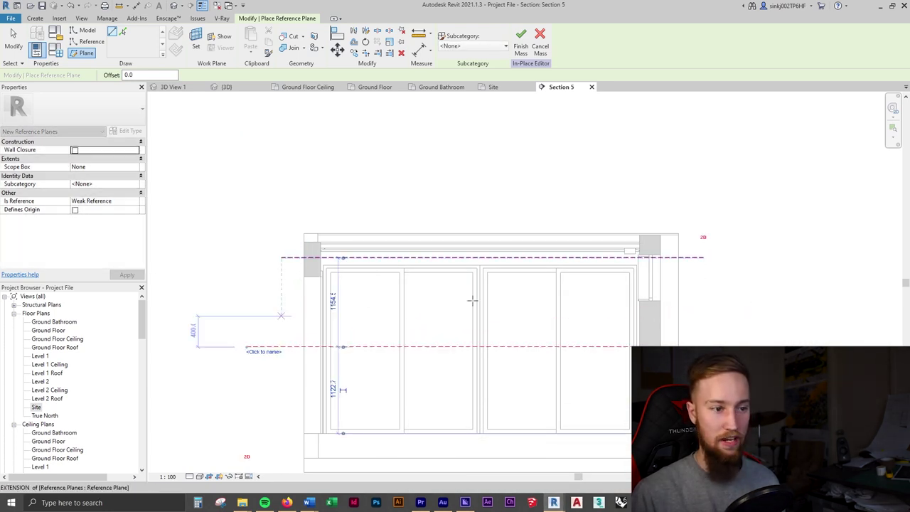
# - Check the curtain length in the reference photo and place a third horizontal reference plane just above the floor in Revit
pyautogui.hotkey('alt', 'Tab')
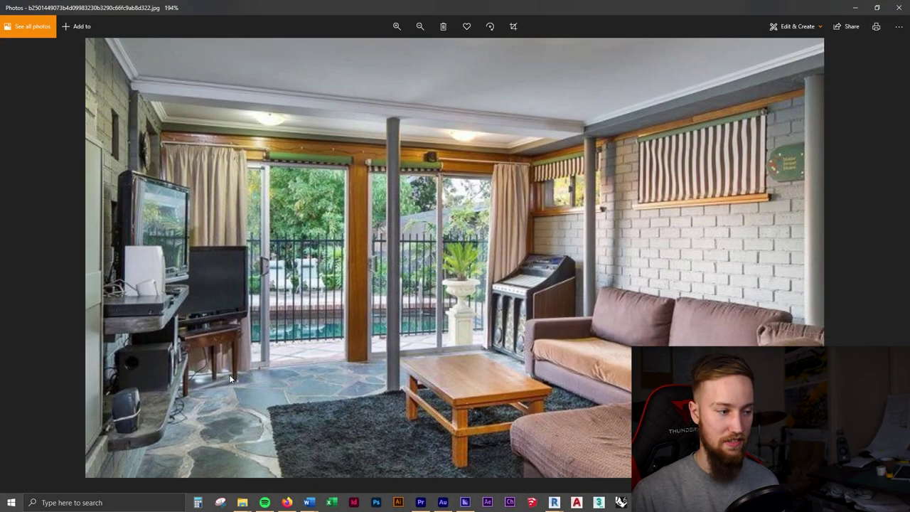
pyautogui.click(855, 7)
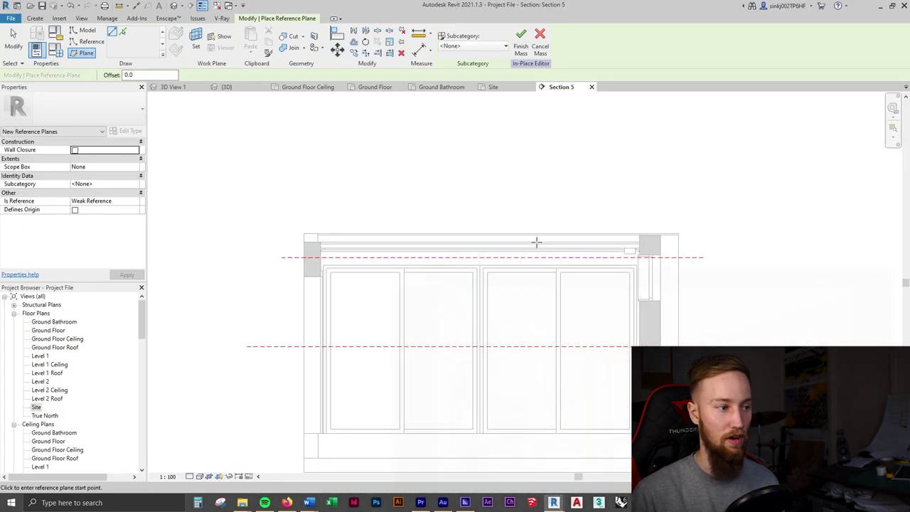
pyautogui.click(281, 427)
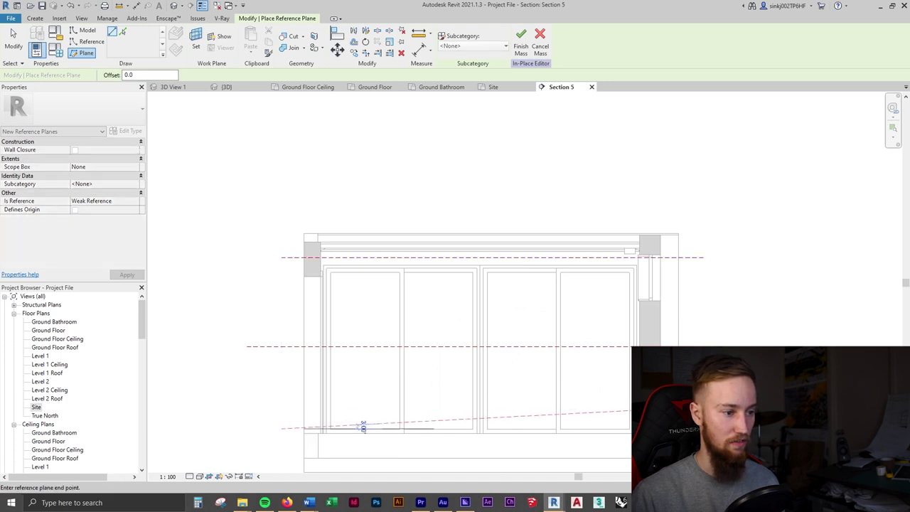
pyautogui.click(812, 428)
pyautogui.press('Escape')
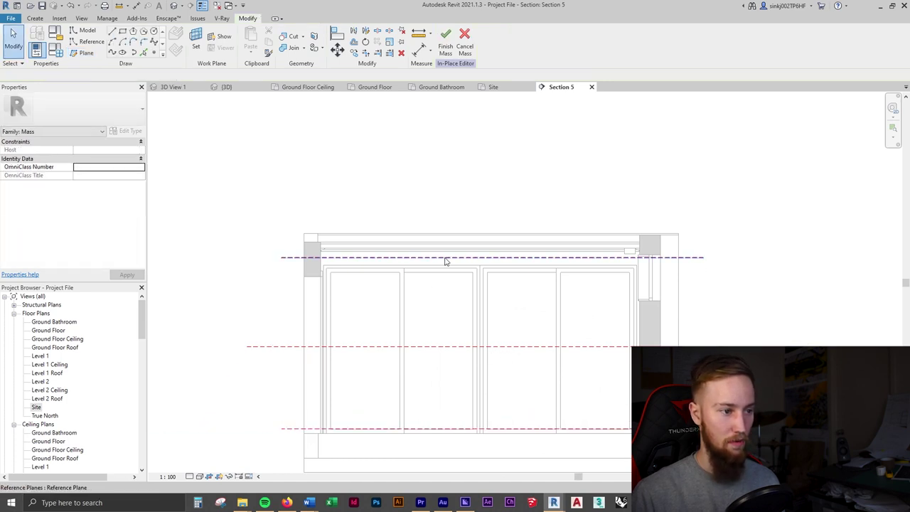
# - Add an aligned dimension chain across the three horizontal reference planes and constrain their spacing to be equal
pyautogui.press('d')
pyautogui.press('i')
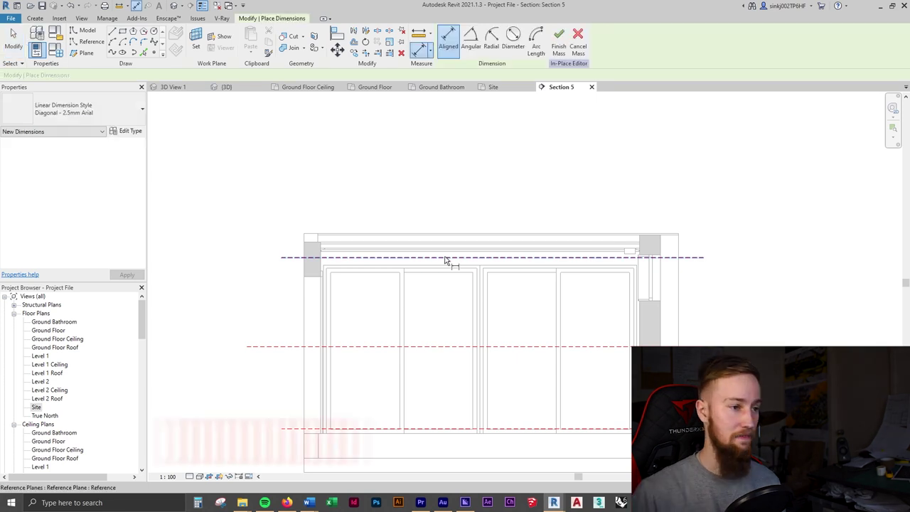
pyautogui.click(445, 258)
pyautogui.click(452, 346)
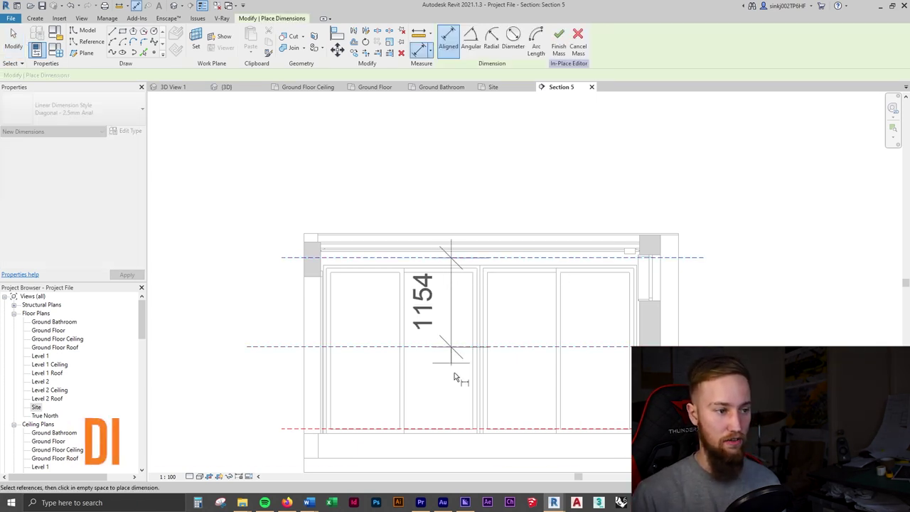
pyautogui.click(463, 428)
pyautogui.click(202, 377)
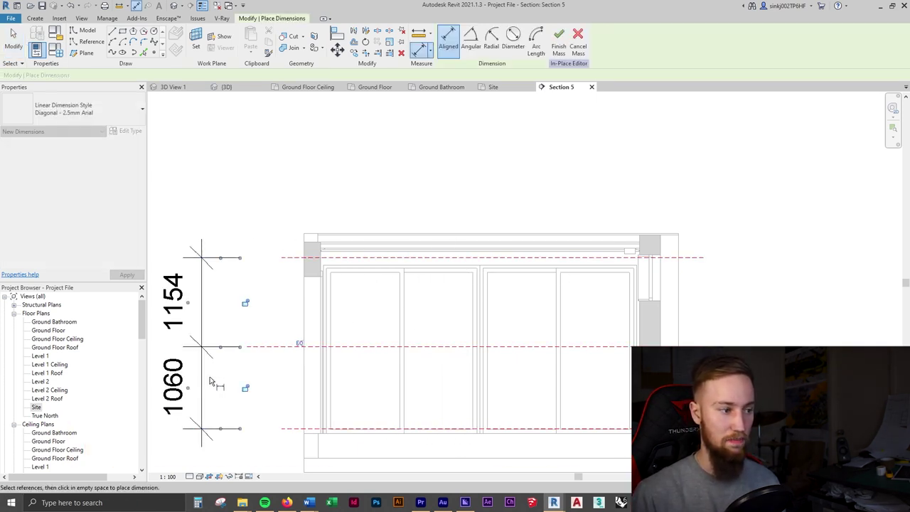
pyautogui.click(300, 344)
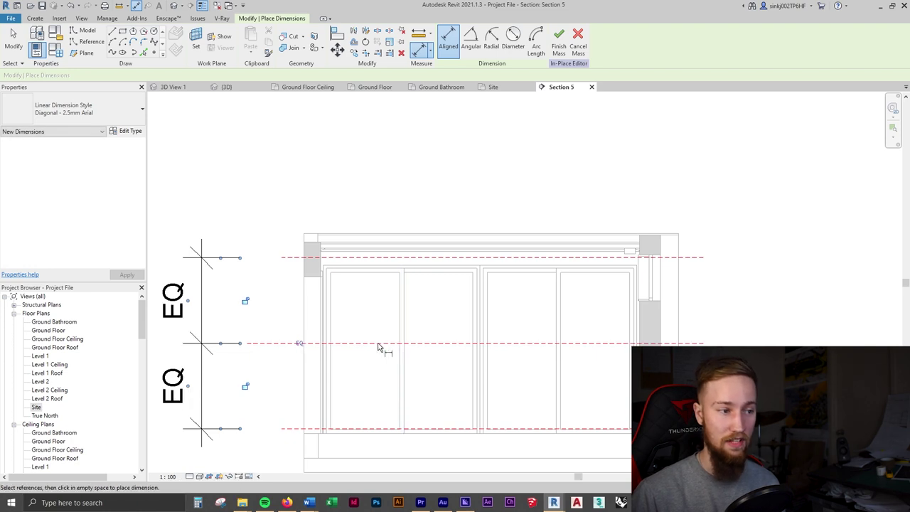
pyautogui.press('Escape')
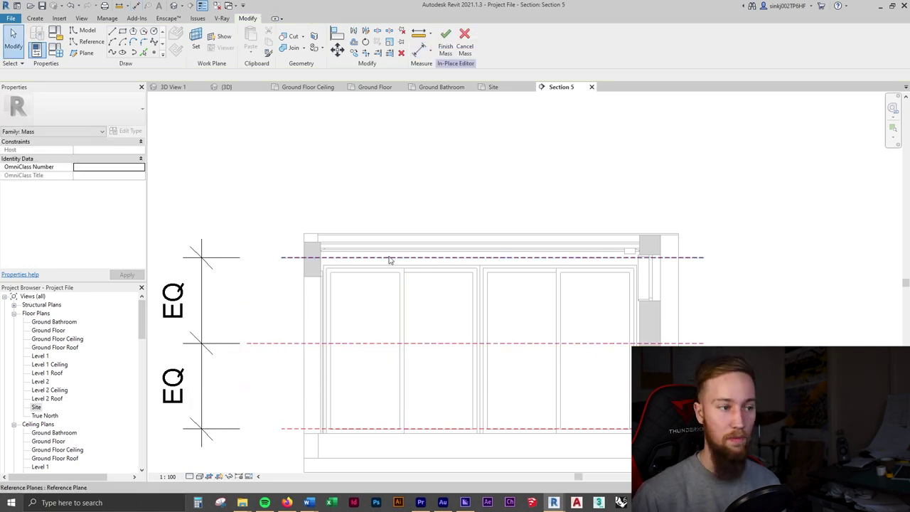
# - Name the upper reference plane Top and the mid-height reference plane Middle
pyautogui.click(390, 258)
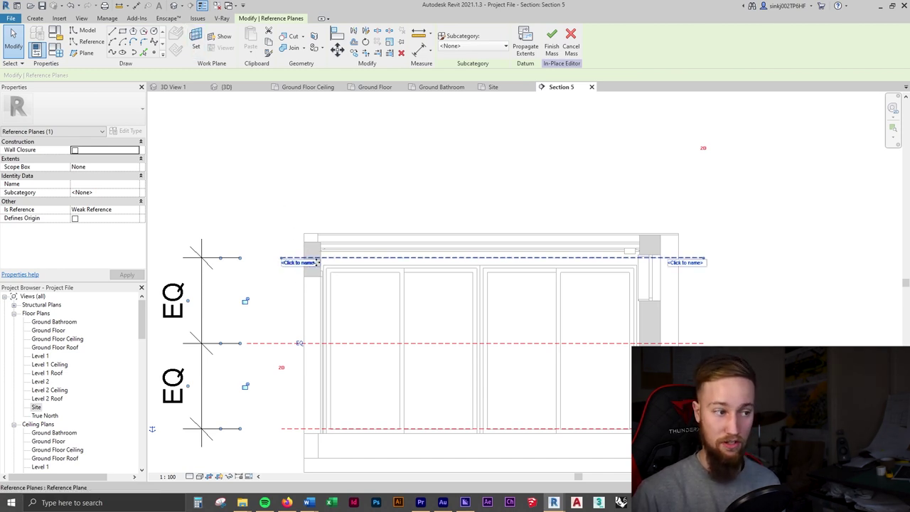
pyautogui.click(305, 263)
pyautogui.write('Top')
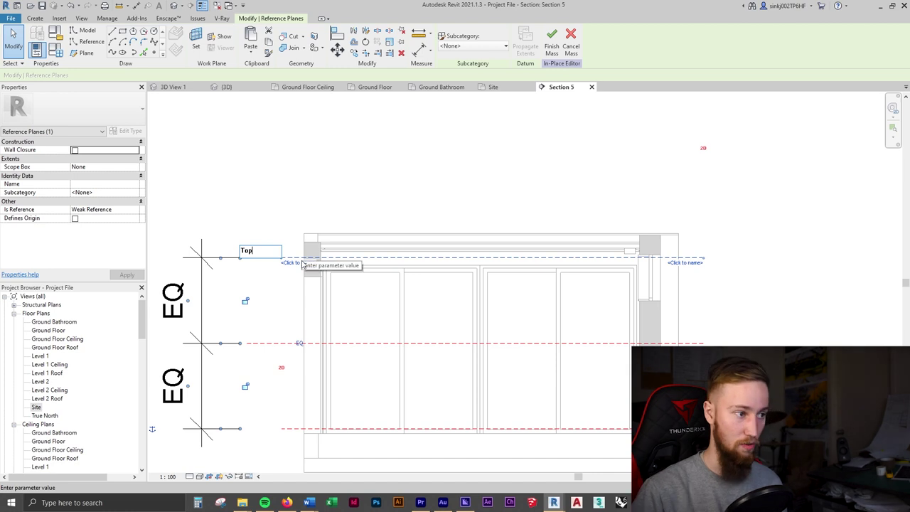
pyautogui.press('Return')
pyautogui.click(274, 344)
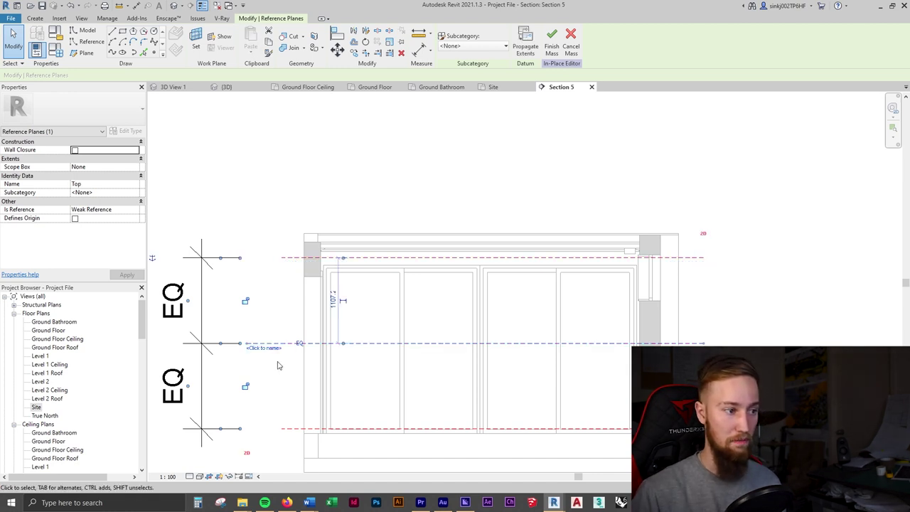
pyautogui.click(282, 348)
pyautogui.write('Middle')
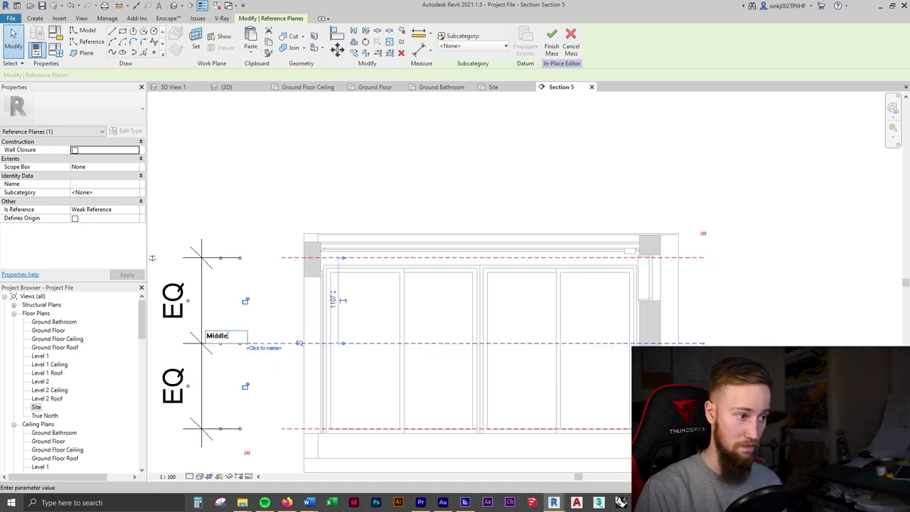
pyautogui.press('Return')
# - Name the lowest reference plane, just above the floor, Bottom
pyautogui.click(288, 430)
pyautogui.click(297, 433)
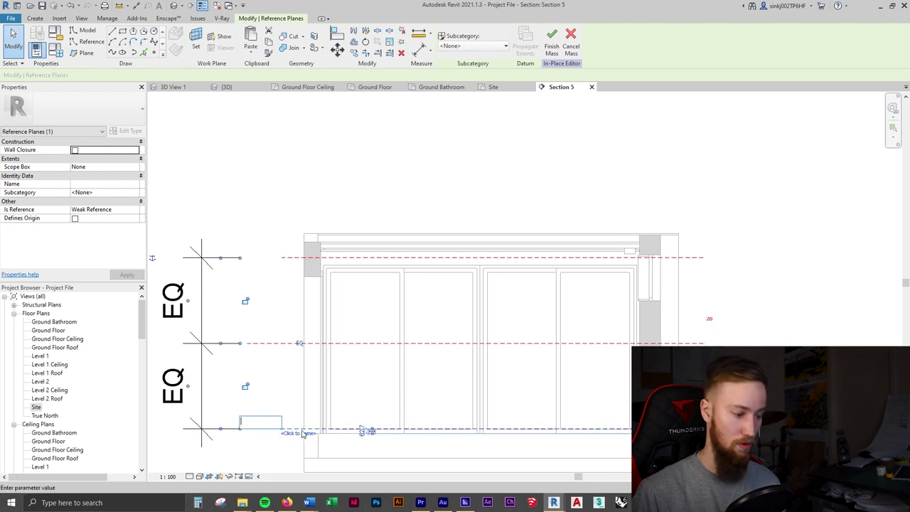
pyautogui.write('Bottom')
pyautogui.press('Return')
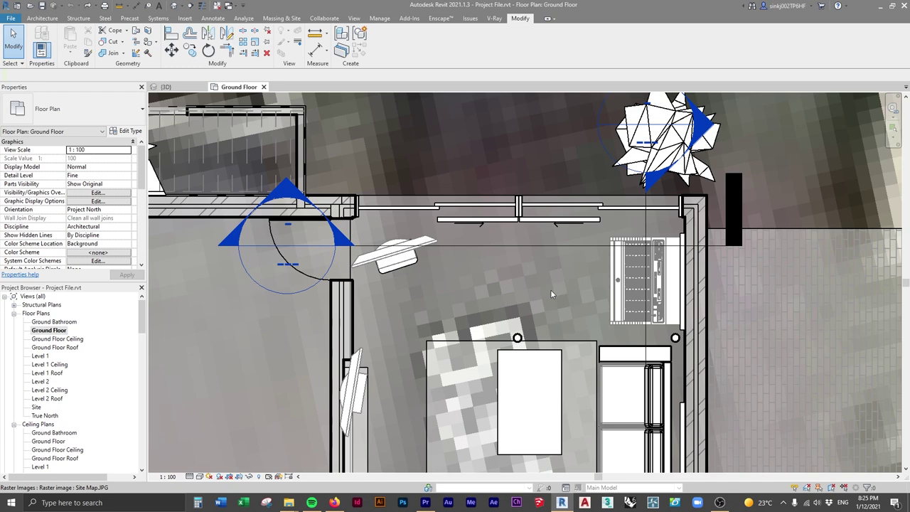
# - Turn on the visibility of the Mass category in the Ground Floor plan's Visibility/Graphic Overrides
pyautogui.press('v')
pyautogui.press('g')
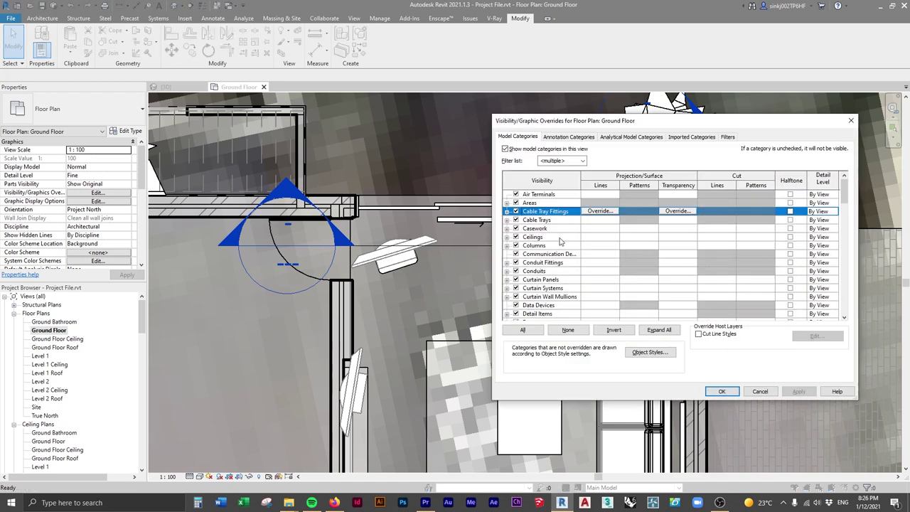
pyautogui.scroll(-9, 556, 256)
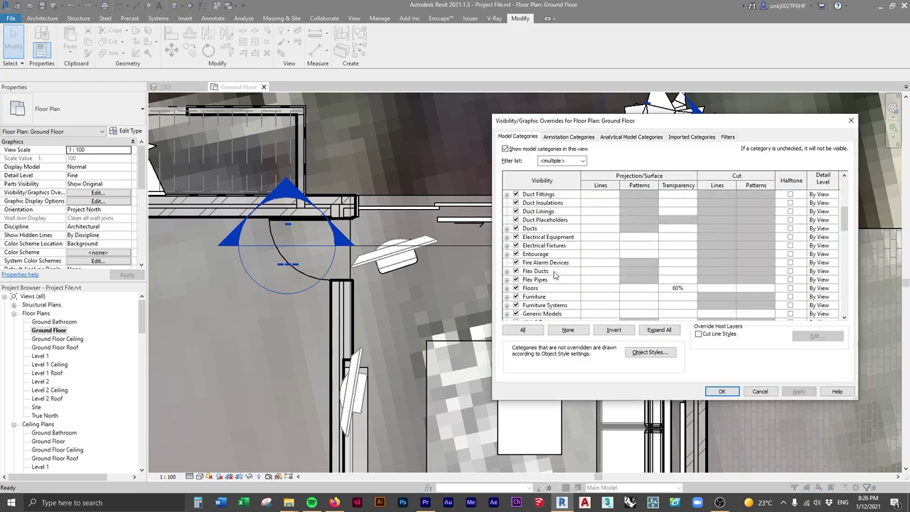
pyautogui.scroll(-1, 552, 273)
pyautogui.click(539, 263)
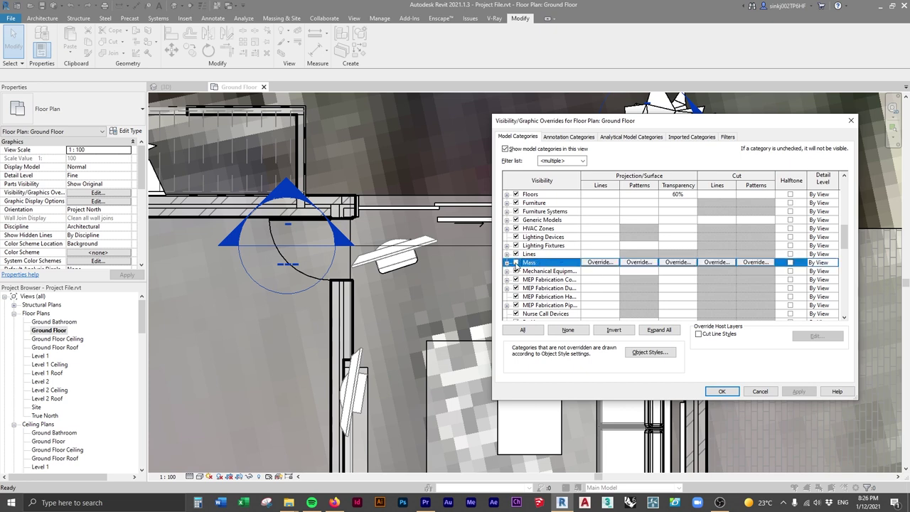
pyautogui.click(507, 263)
pyautogui.scroll(-1, 557, 259)
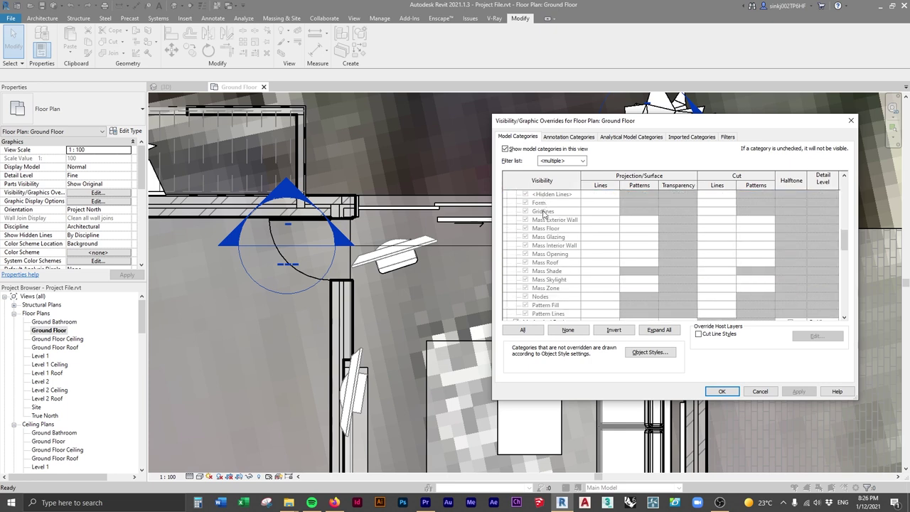
pyautogui.scroll(4, 548, 241)
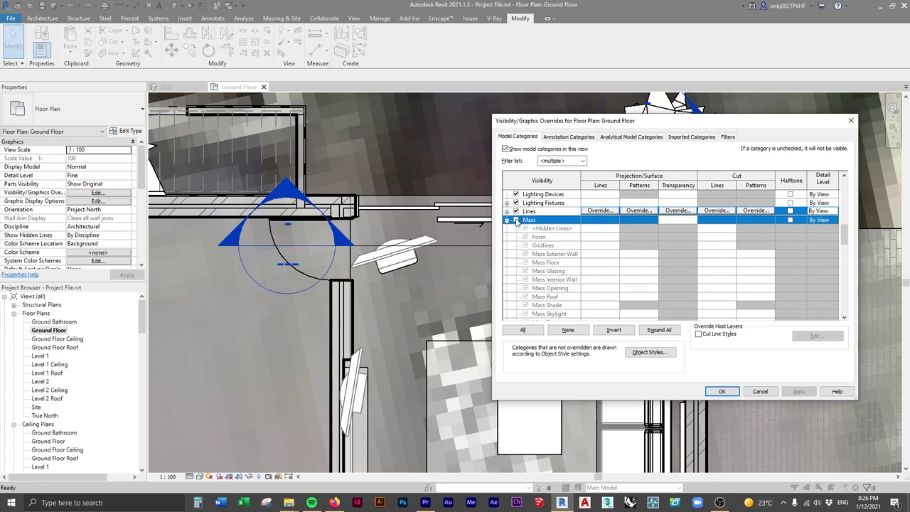
pyautogui.click(516, 220)
pyautogui.click(789, 391)
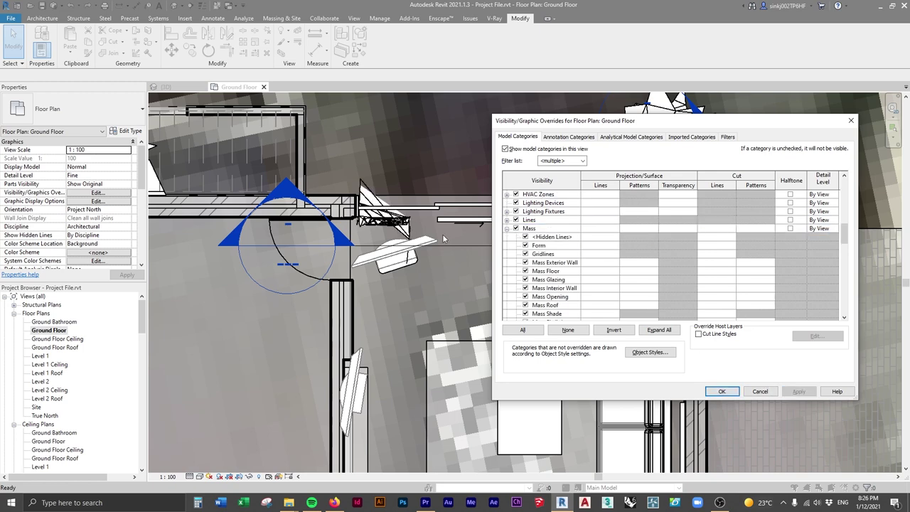
pyautogui.click(721, 392)
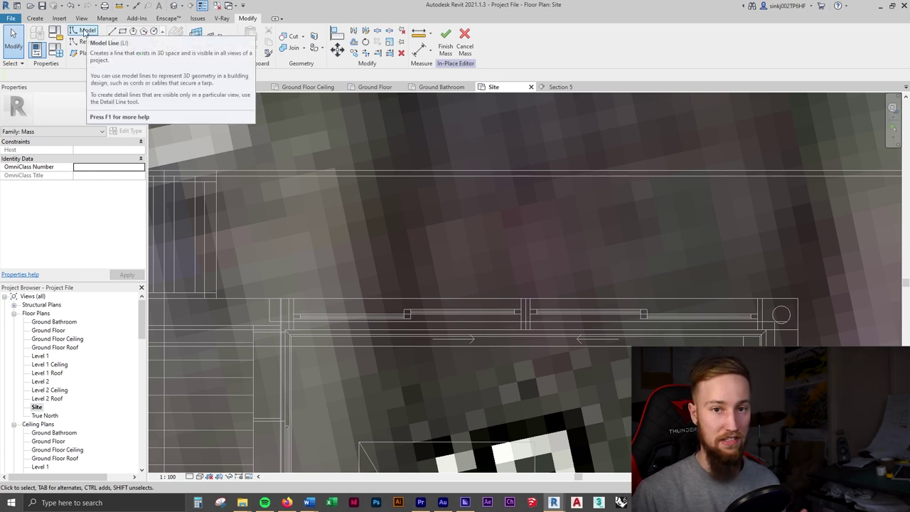
# - Check the curtains in the reference photo and draw a thin model-line rectangle on the Top reference plane along one sliding door in Revit
pyautogui.click(83, 32)
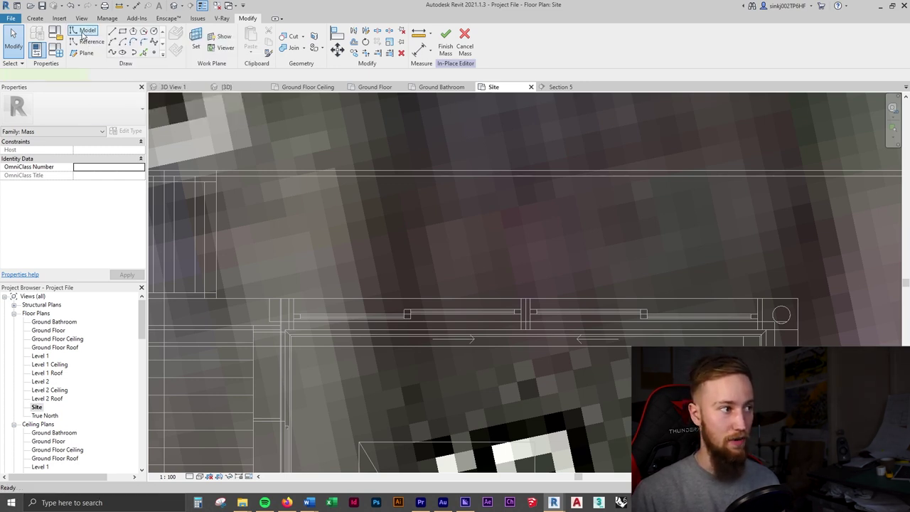
pyautogui.click(122, 32)
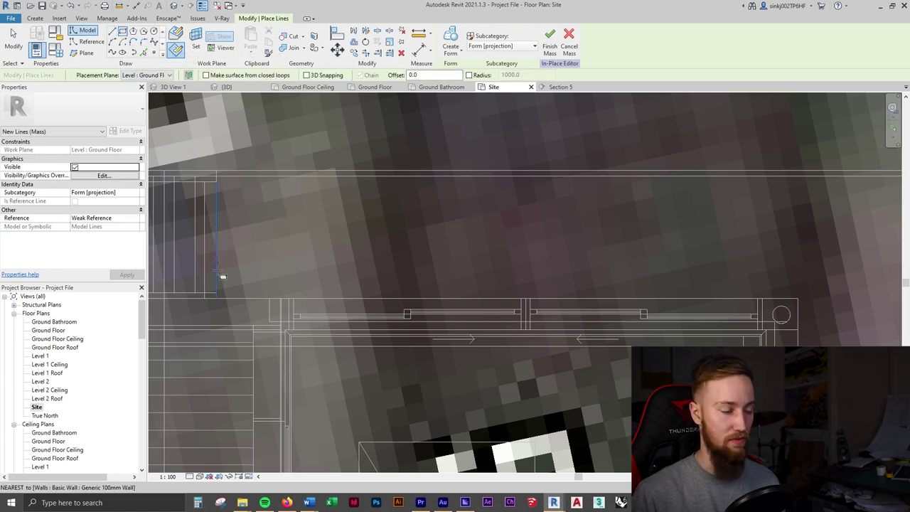
pyautogui.scroll(1, 296, 332)
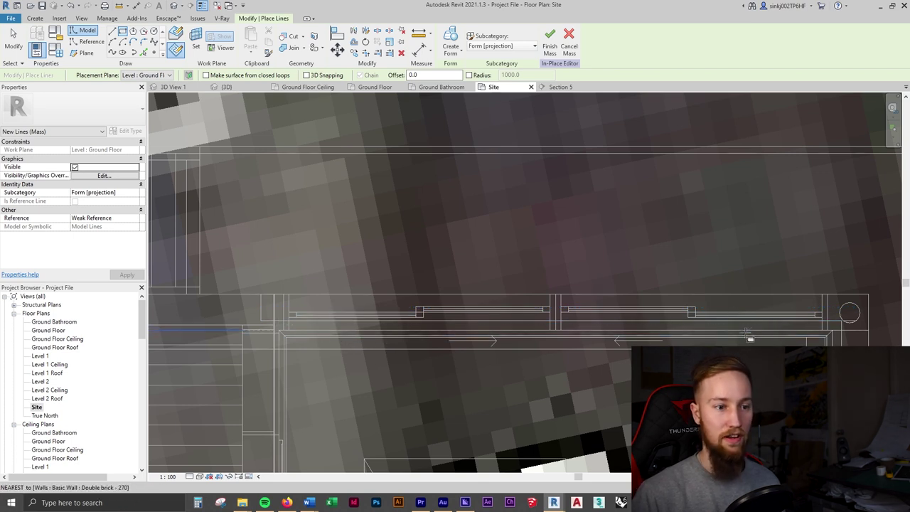
pyautogui.scroll(1, 290, 311)
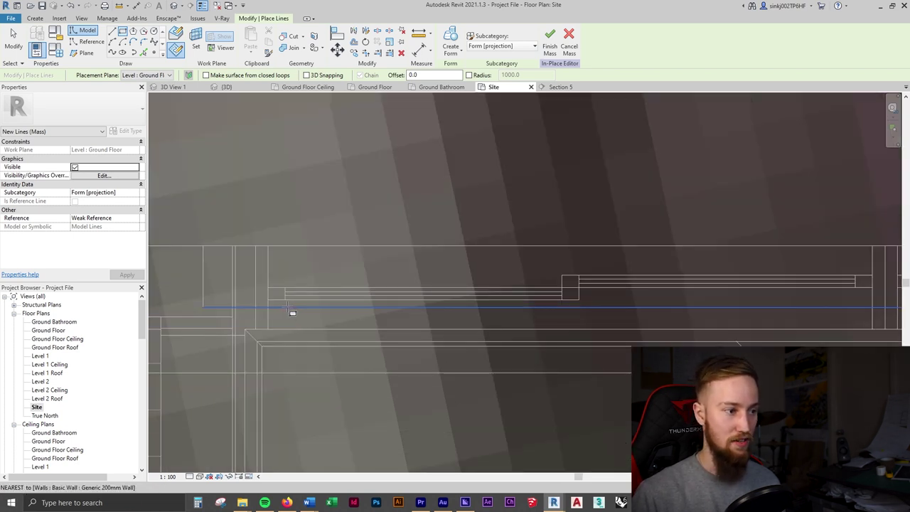
pyautogui.hotkey('alt', 'Tab')
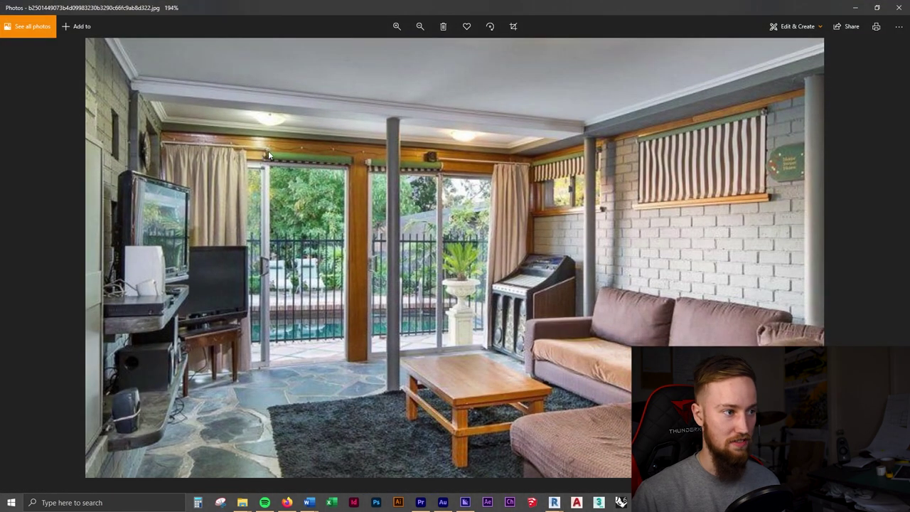
pyautogui.click(853, 7)
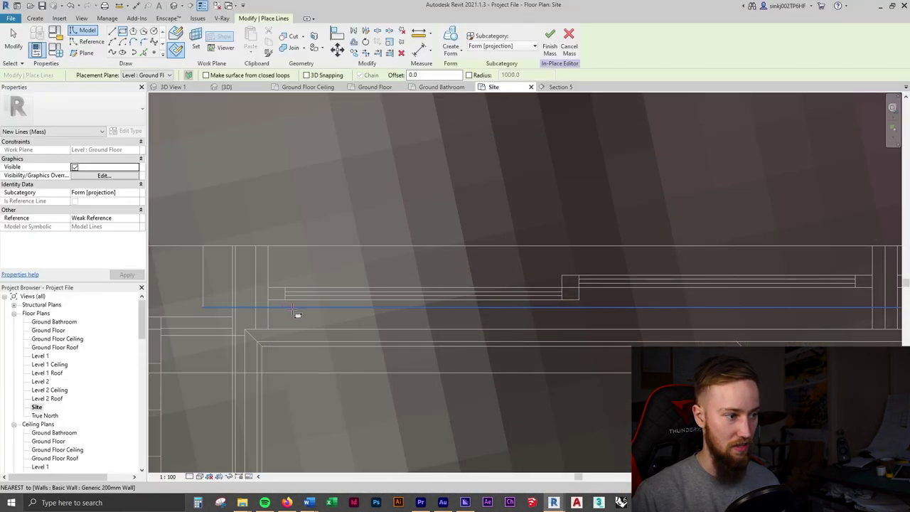
pyautogui.click(122, 32)
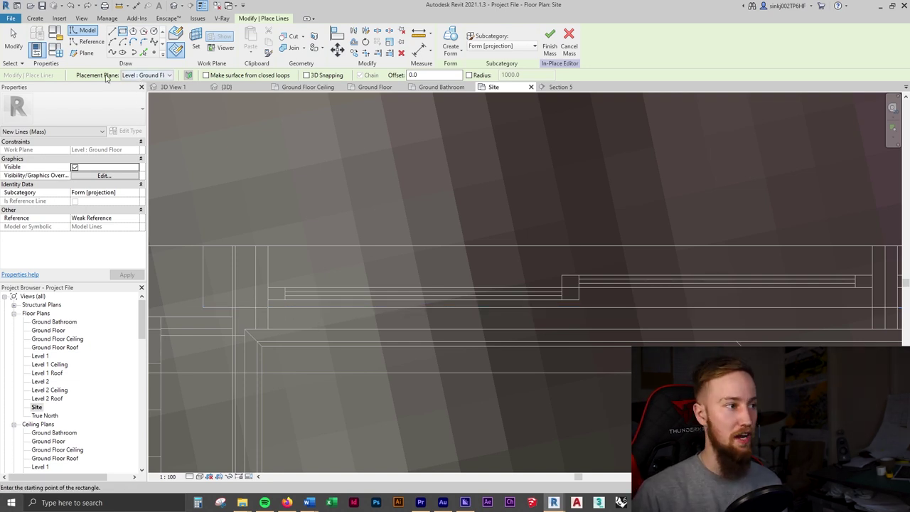
pyautogui.click(146, 75)
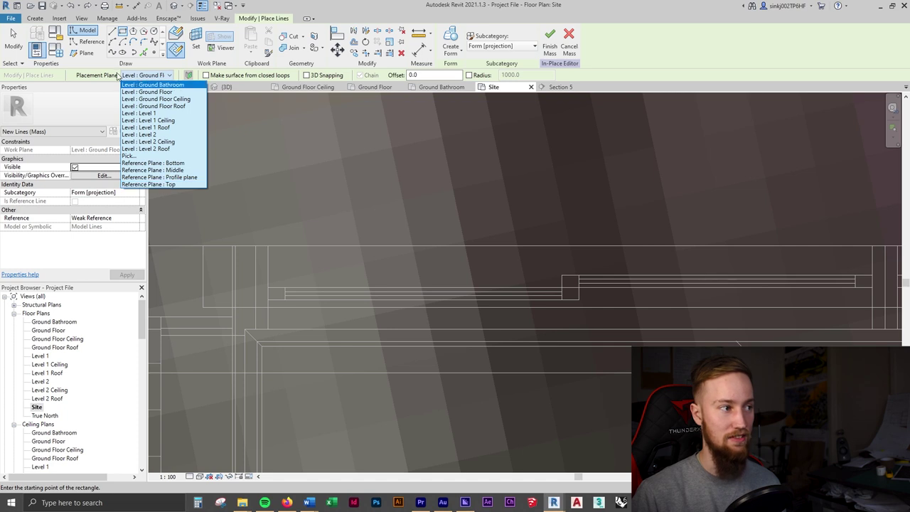
pyautogui.click(160, 186)
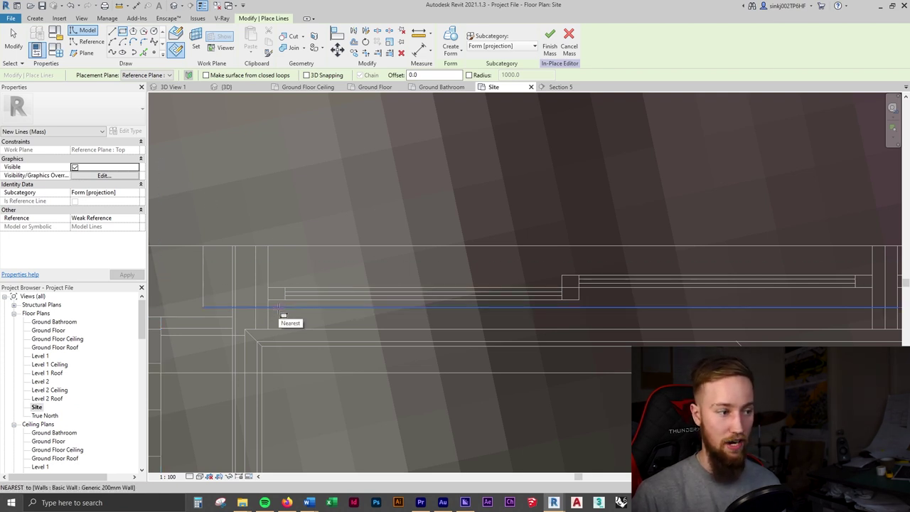
pyautogui.click(284, 292)
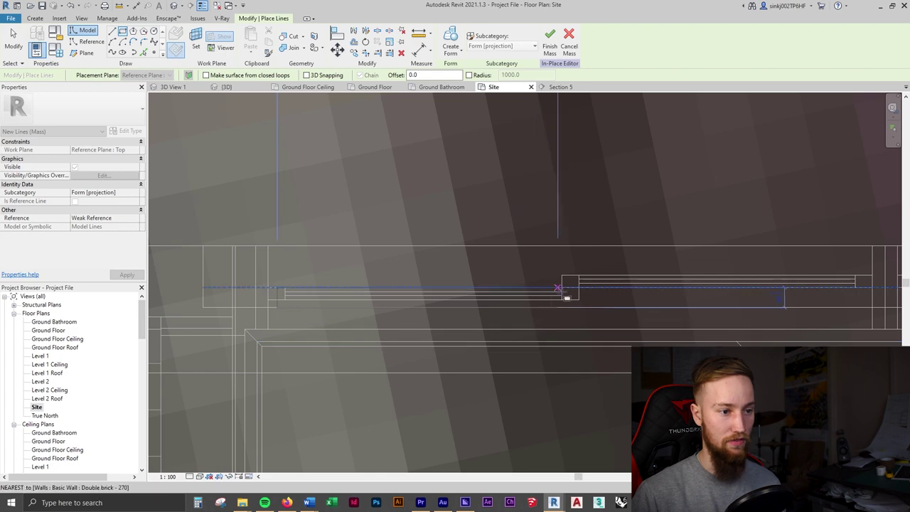
pyautogui.click(562, 292)
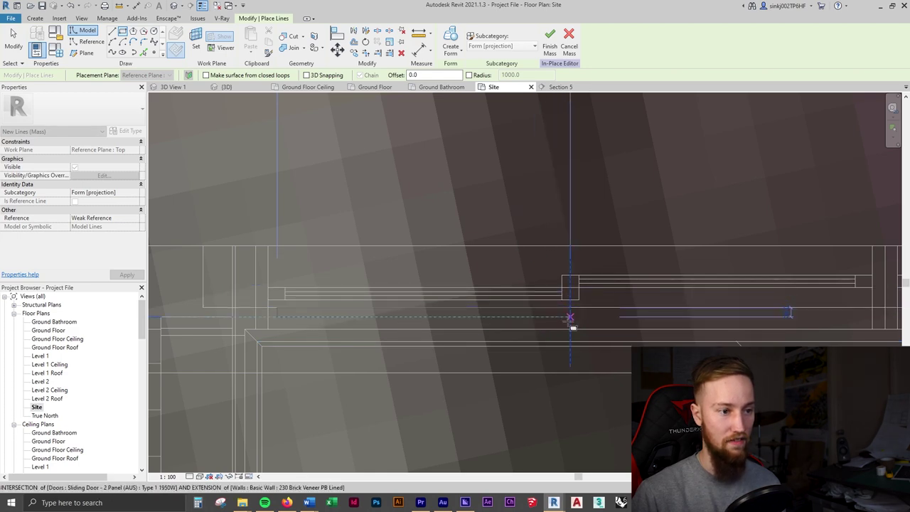
# - Select the four rectangle lines in the Site plan and create a solid form from them in the 3D view
pyautogui.click(227, 87)
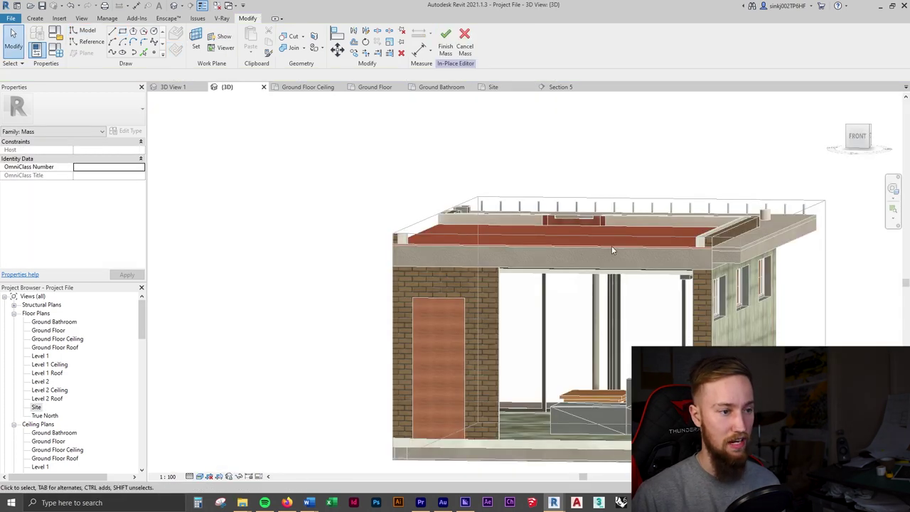
pyautogui.keyDown('shift'); pyautogui.moveTo(611, 246); pyautogui.dragTo(502, 240, button='middle'); pyautogui.keyUp('shift')
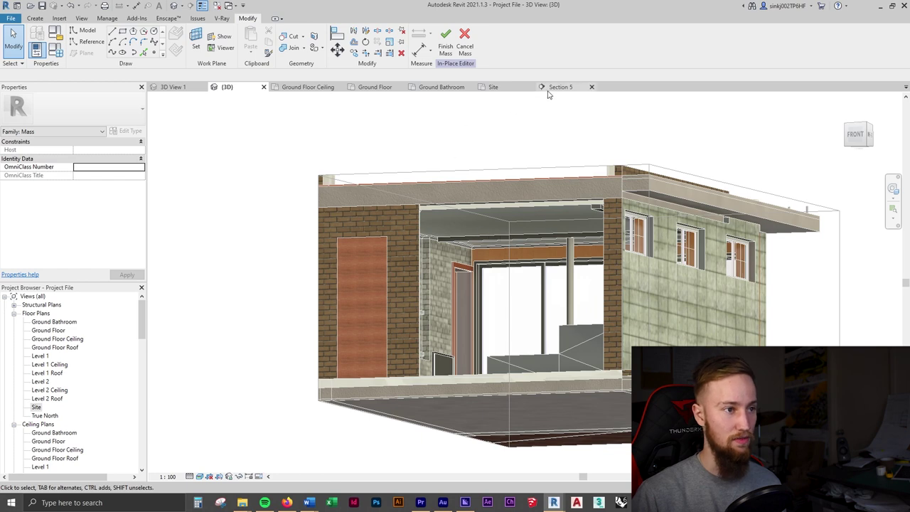
pyautogui.click(493, 87)
pyautogui.moveTo(267, 283); pyautogui.dragTo(632, 338)
pyautogui.click(226, 87)
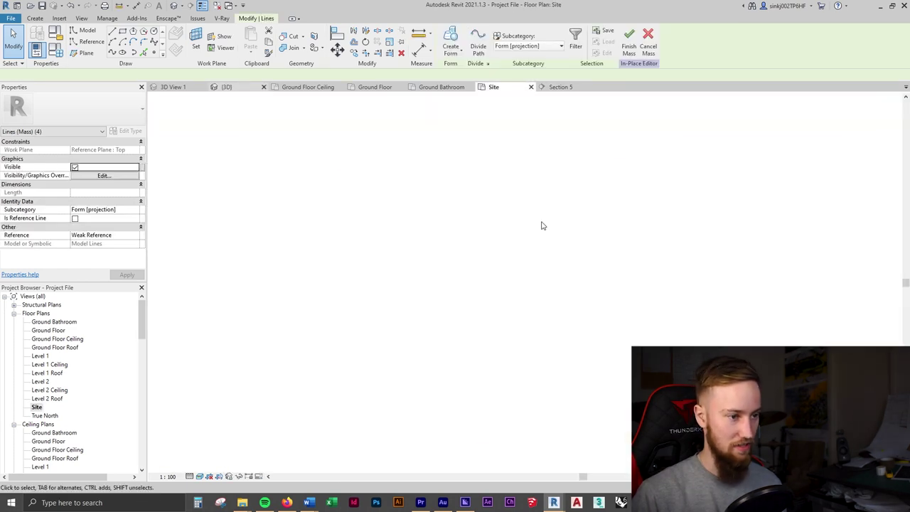
pyautogui.keyDown('shift'); pyautogui.moveTo(542, 223); pyautogui.dragTo(436, 277, button='middle'); pyautogui.keyUp('shift')
pyautogui.scroll(4, 476, 297)
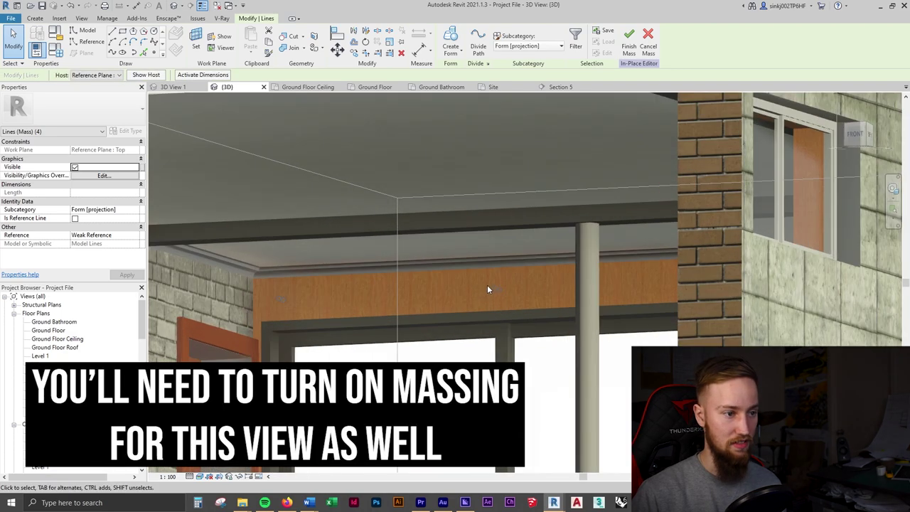
pyautogui.scroll(-3, 482, 298)
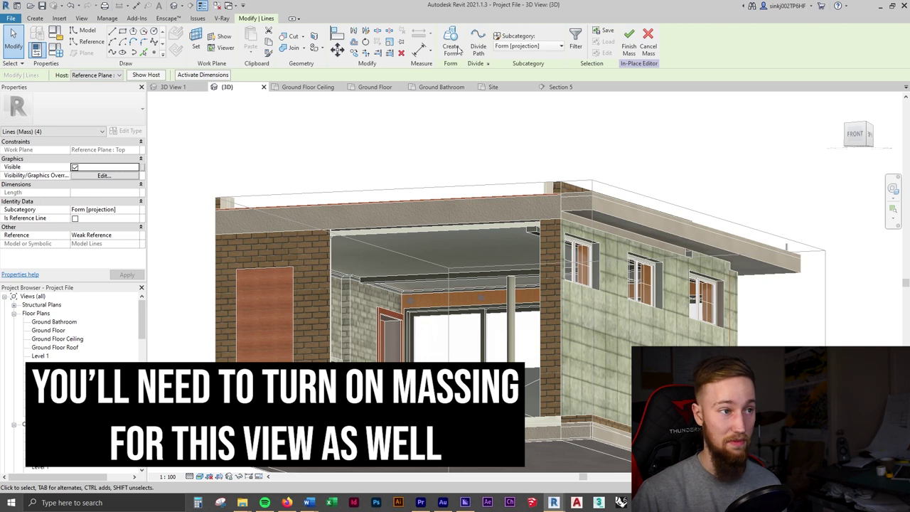
pyautogui.click(453, 44)
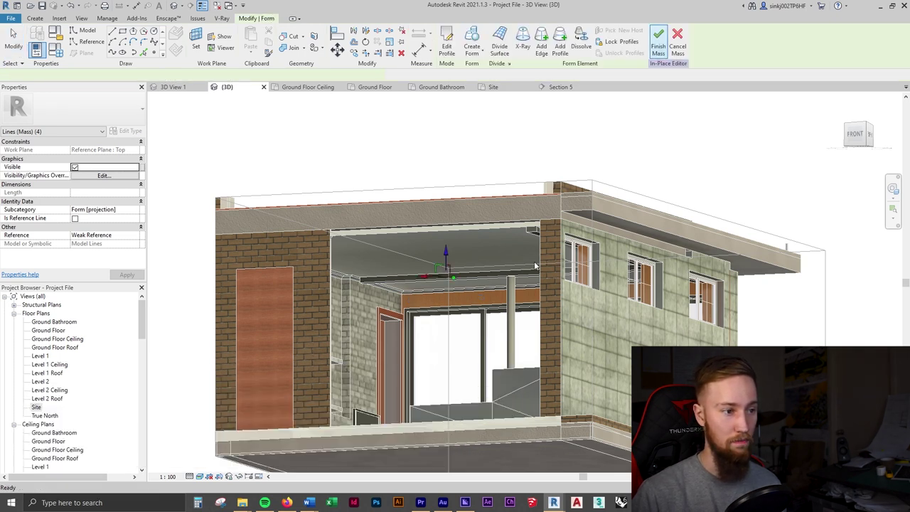
# - Reduce the solid form's height to a thin strip above the sliding door in Revit, checking the curtains in the reference photo
pyautogui.keyDown('shift'); pyautogui.moveTo(509, 264); pyautogui.dragTo(422, 302, button='middle'); pyautogui.keyUp('shift')
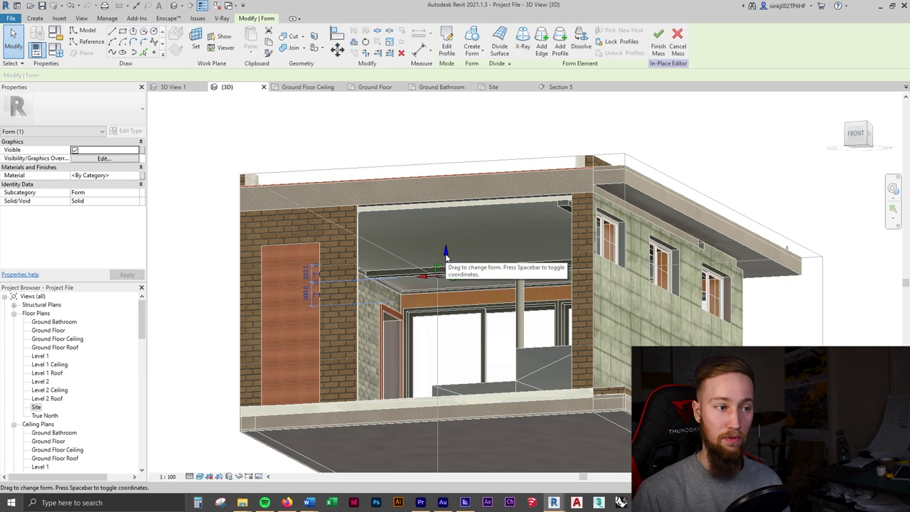
pyautogui.moveTo(445, 252); pyautogui.dragTo(492, 309)
pyautogui.scroll(5, 450, 261)
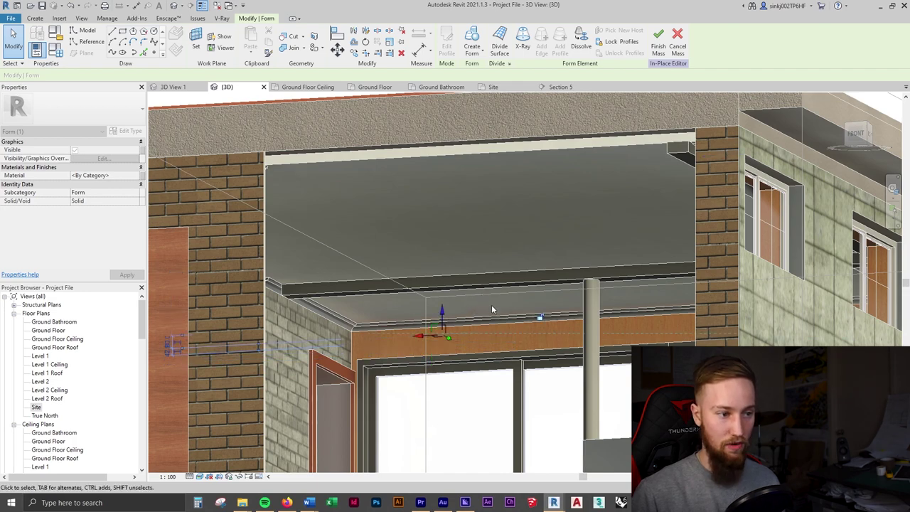
pyautogui.hotkey('alt', 'Tab')
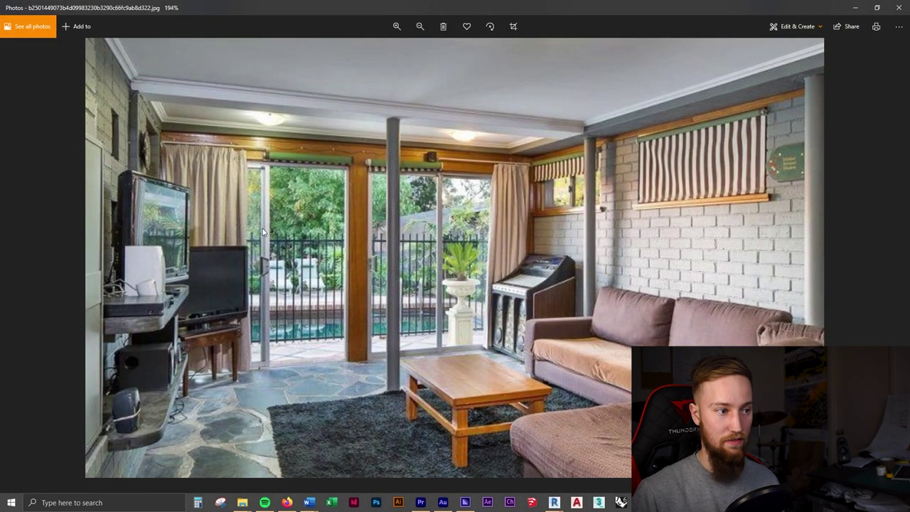
pyautogui.click(861, 7)
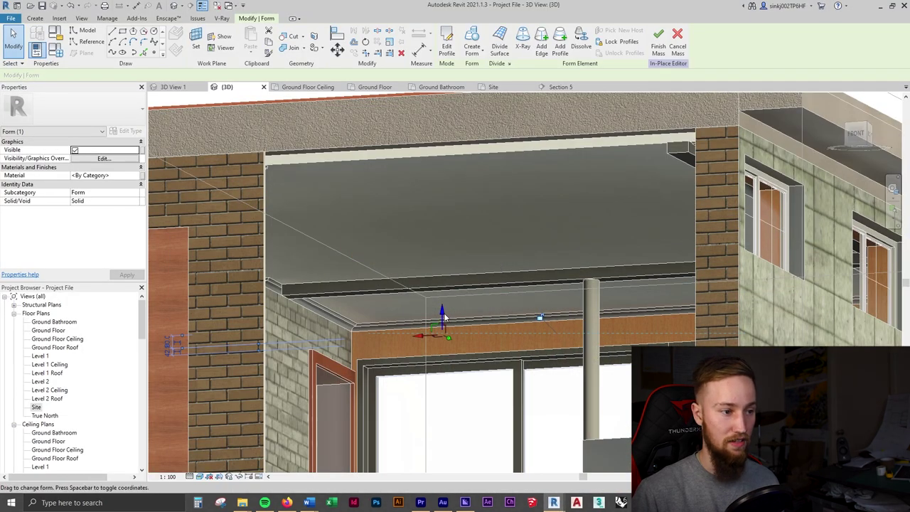
pyautogui.moveTo(444, 315); pyautogui.dragTo(459, 304)
pyautogui.scroll(5, 461, 324)
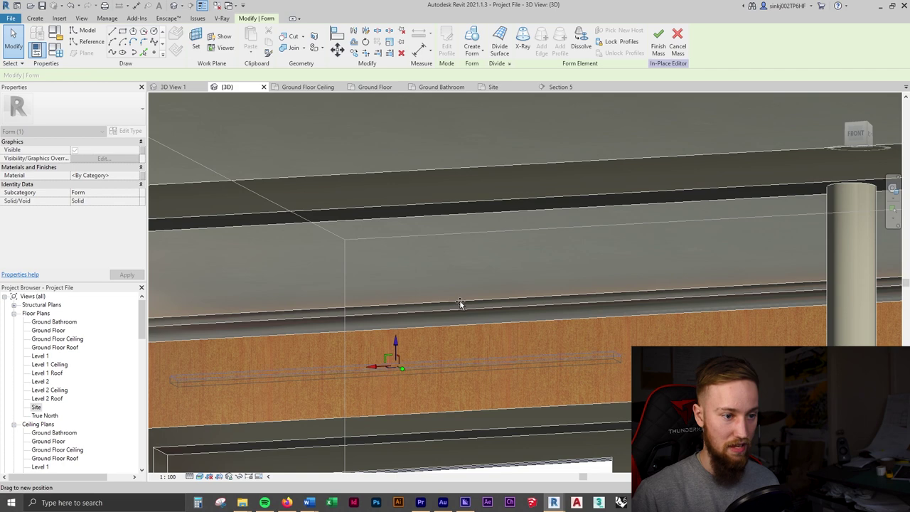
# - Assign the Aluminium material to the solid strip above the sliding door in Revit, checking the reference photo
pyautogui.scroll(-6, 467, 369)
pyautogui.keyDown('shift'); pyautogui.moveTo(511, 354); pyautogui.dragTo(549, 348, button='middle'); pyautogui.keyUp('shift')
pyautogui.scroll(2, 501, 395)
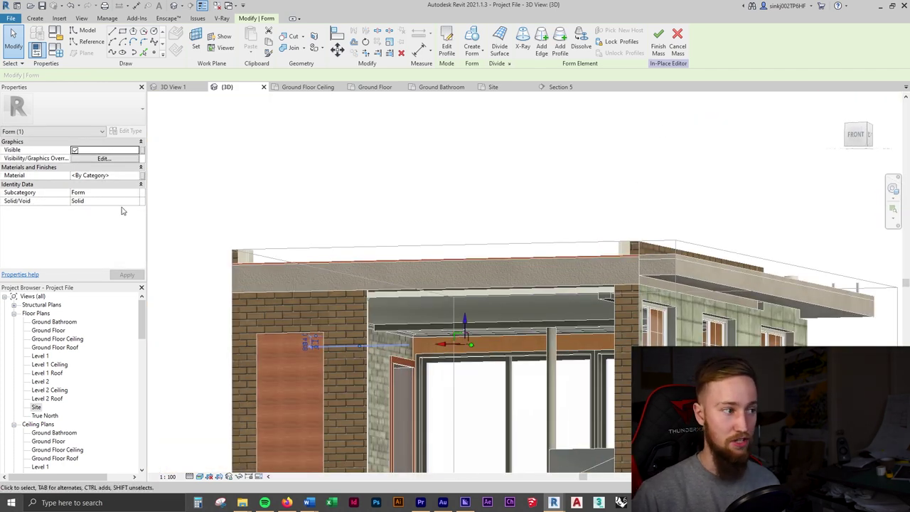
pyautogui.click(137, 176)
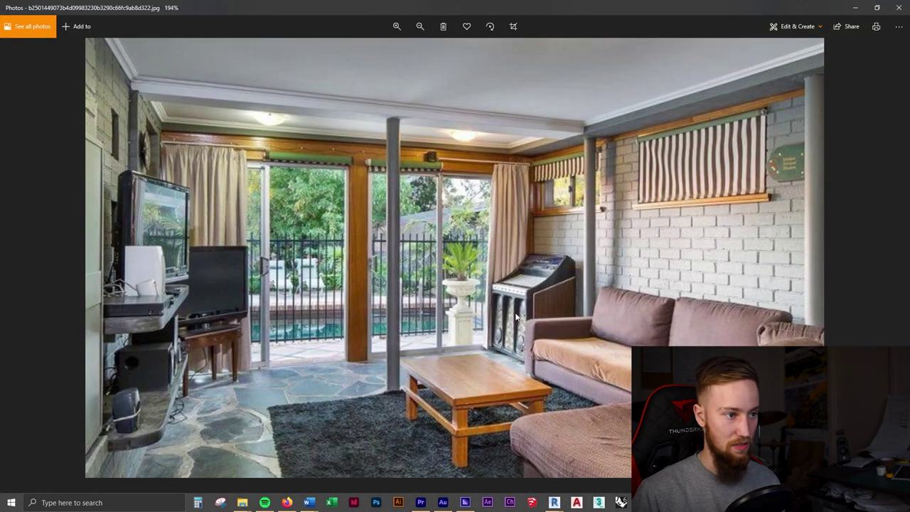
pyautogui.click(847, 5)
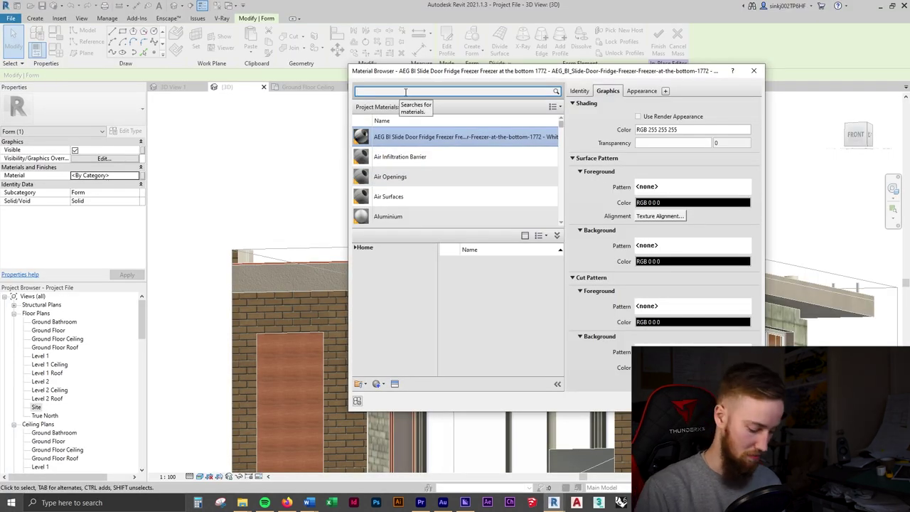
pyautogui.write('metal')
pyautogui.click(398, 145)
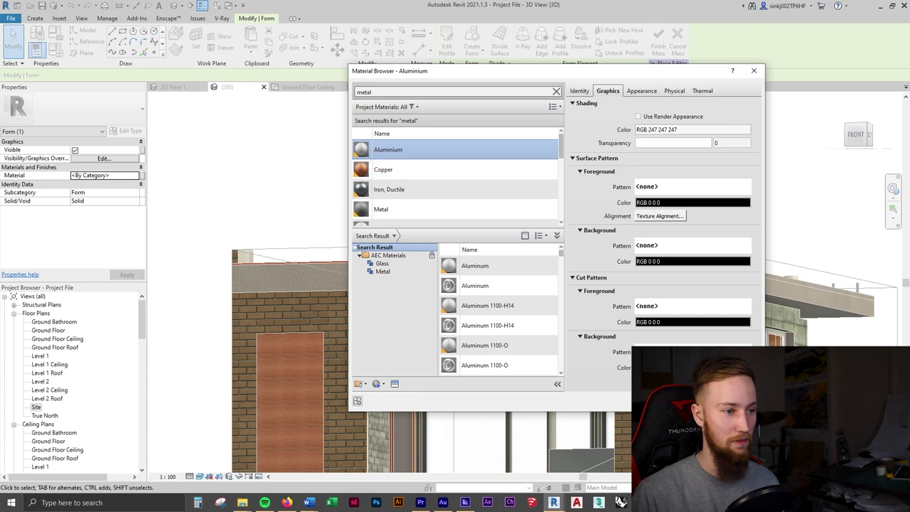
pyautogui.click(657, 400)
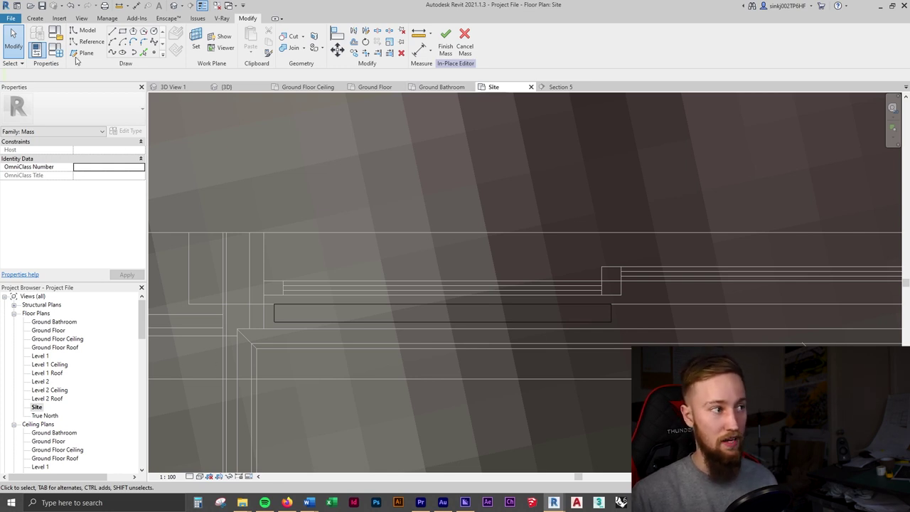
# - Draw a wavy model-line spline through points on the Top reference plane along the thin strip in the Site plan
pyautogui.click(87, 31)
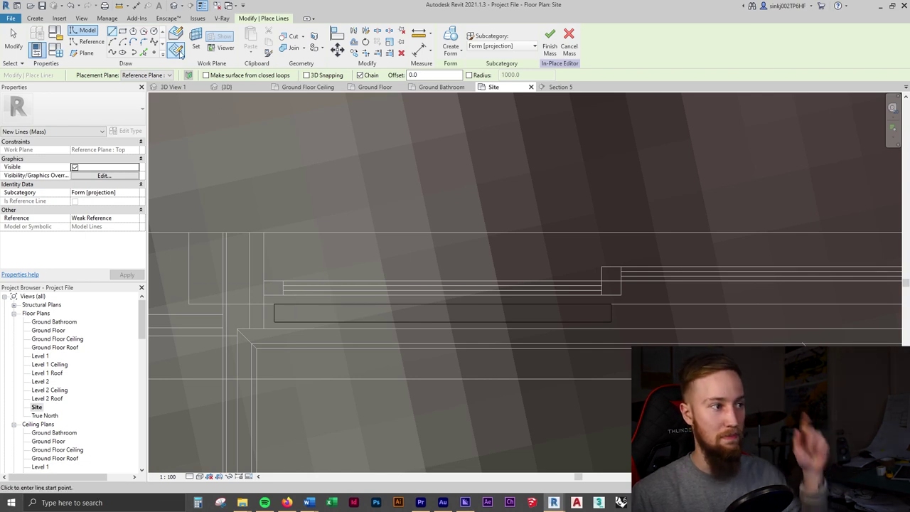
pyautogui.click(141, 76)
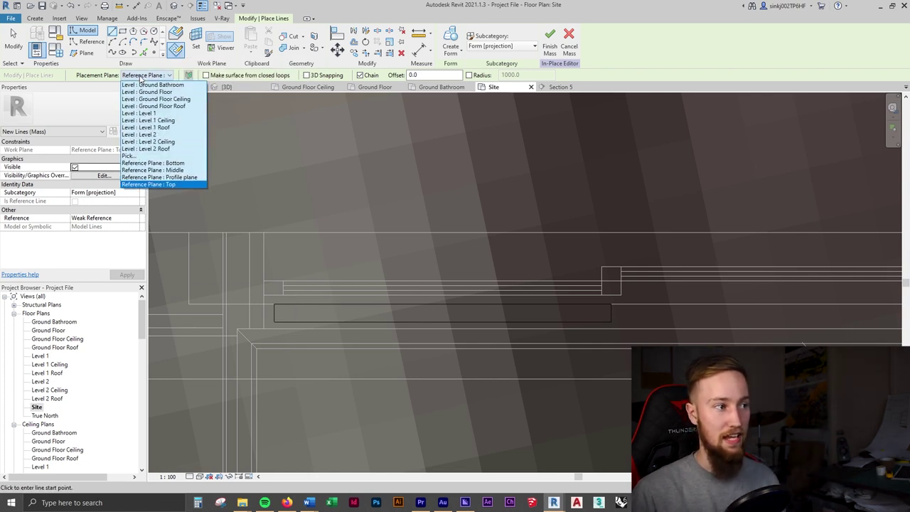
pyautogui.click(179, 184)
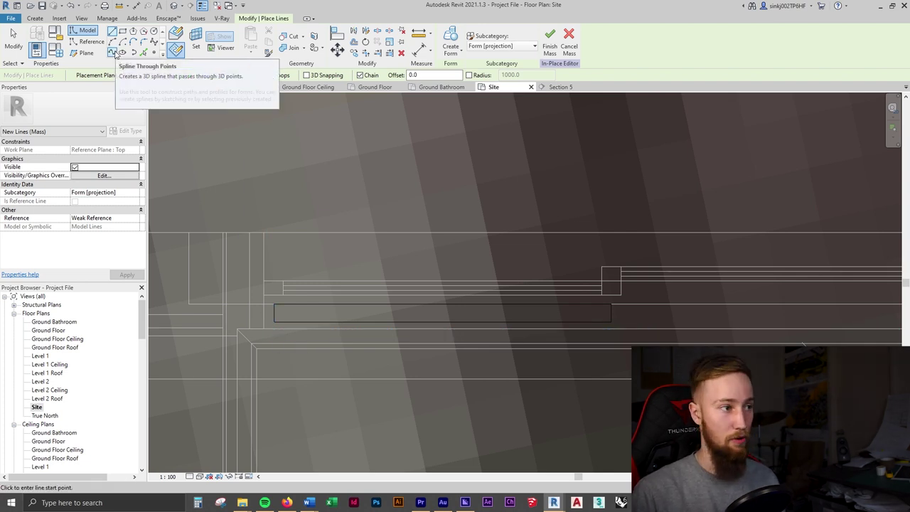
pyautogui.click(113, 54)
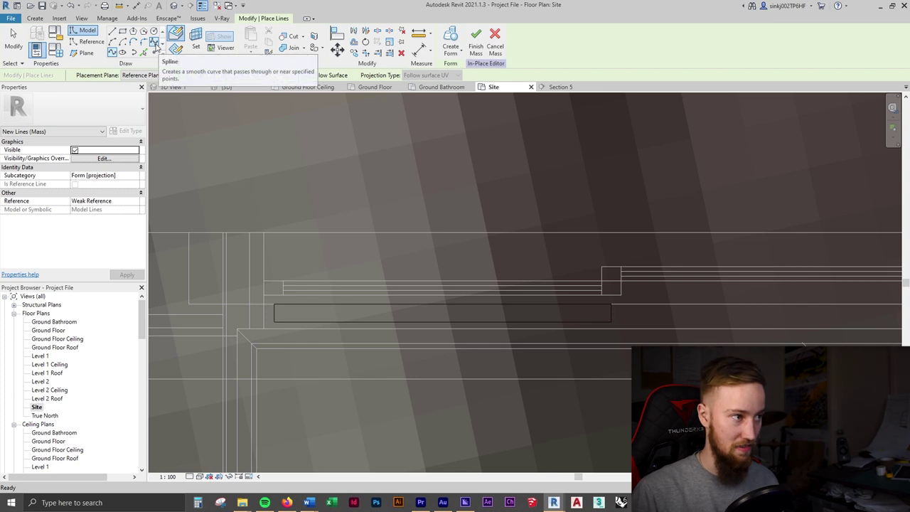
pyautogui.click(116, 54)
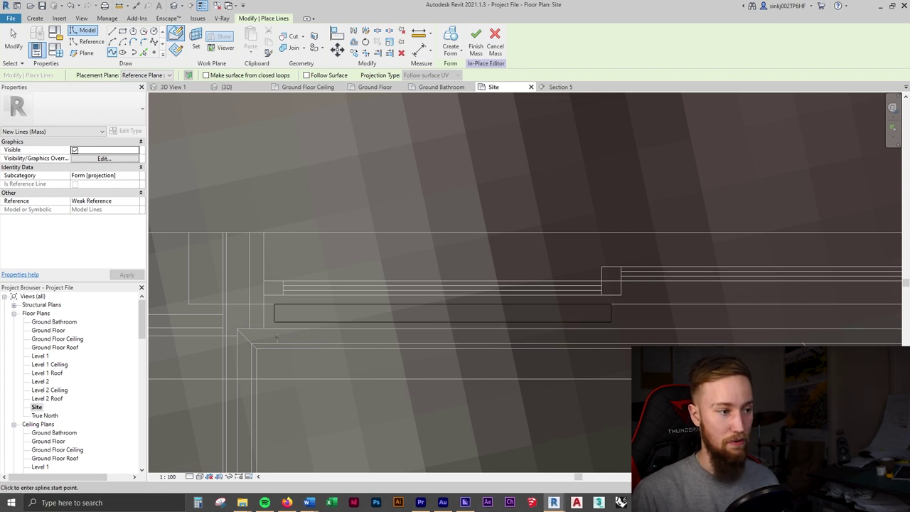
pyautogui.click(276, 327)
pyautogui.scroll(2, 276, 326)
pyautogui.click(299, 273)
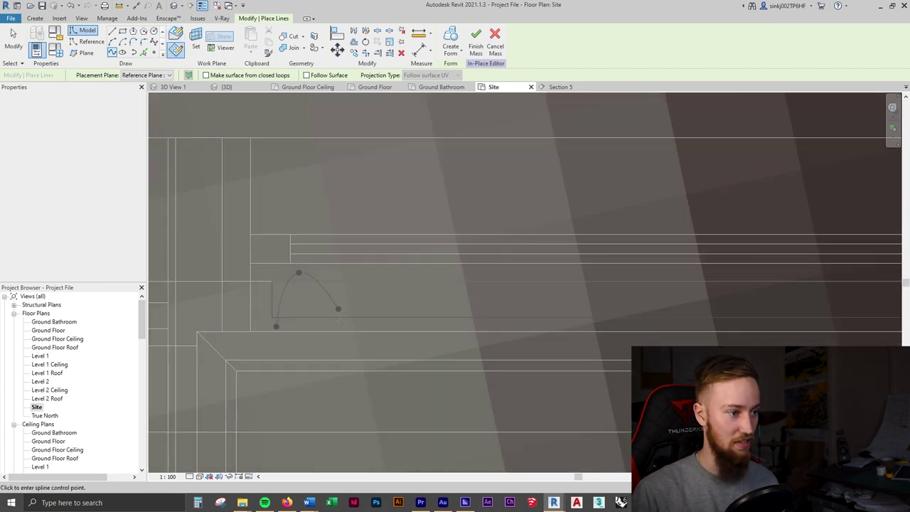
pyautogui.click(321, 326)
pyautogui.click(346, 273)
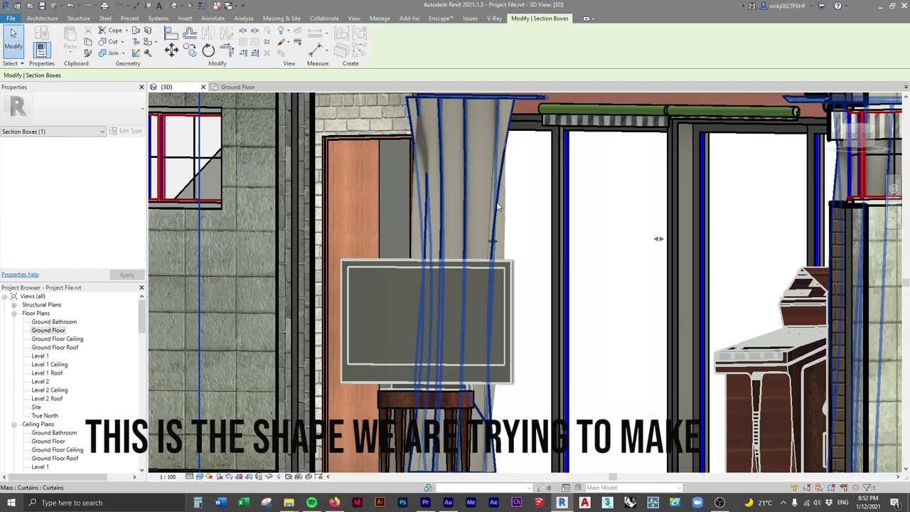
pyautogui.click(601, 278)
pyautogui.moveTo(601, 277)
pyautogui.keyDown('shift'); pyautogui.mouseDown(button='middle')
pyautogui.moveTo(646, 369)
pyautogui.moveTo(640, 377)
pyautogui.mouseUp(button='middle'); pyautogui.keyUp('shift')
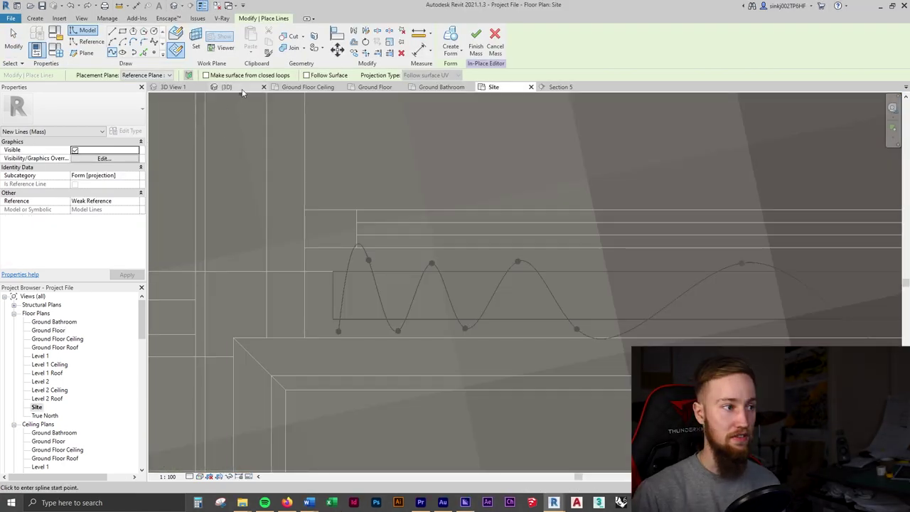
# - Examine the first curtain spline in the 3D view and compare it with the folds of the finished example curtain
pyautogui.click(243, 89)
pyautogui.press('p')
pyautogui.press('l')
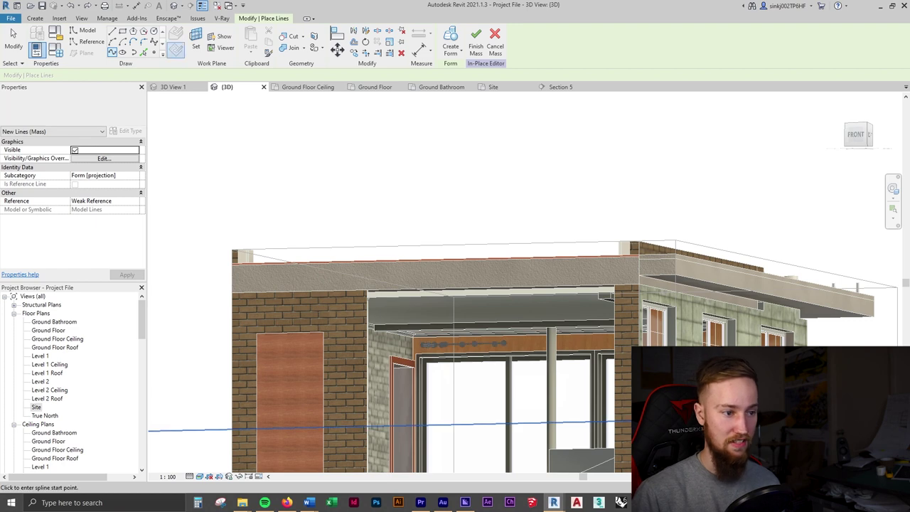
pyautogui.moveTo(480, 344)
pyautogui.keyDown('shift'); pyautogui.mouseDown(button='middle')
pyautogui.moveTo(475, 357)
pyautogui.moveTo(488, 351)
pyautogui.mouseUp(button='middle'); pyautogui.keyUp('shift')
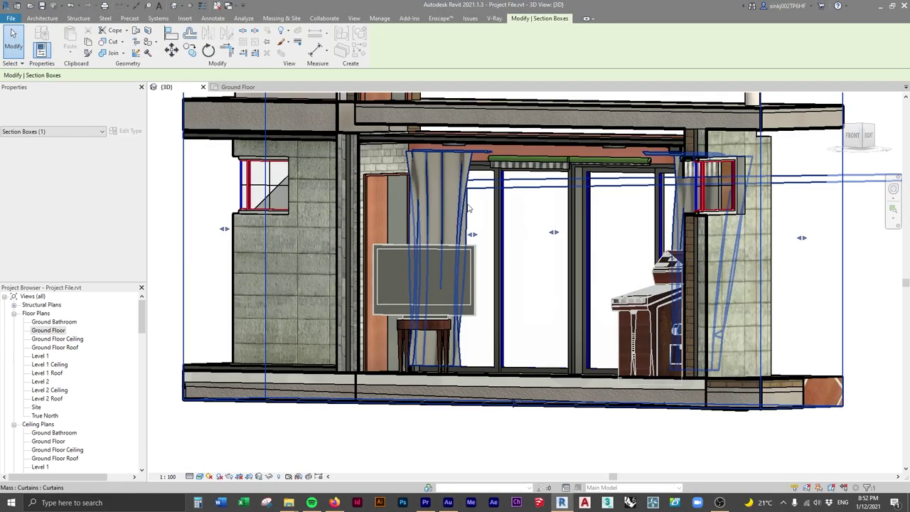
pyautogui.scroll(5, 440, 206)
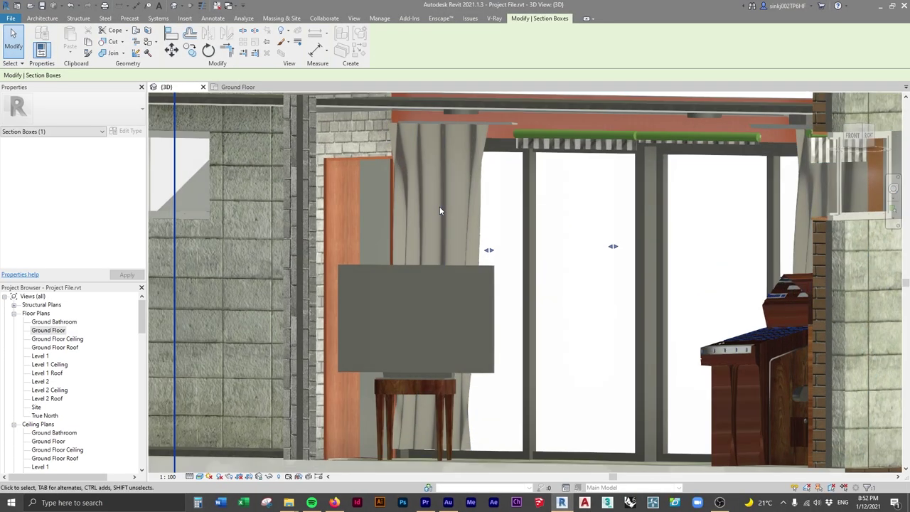
pyautogui.scroll(1, 440, 206)
pyautogui.moveTo(487, 245)
pyautogui.keyDown('shift'); pyautogui.mouseDown(button='middle')
pyautogui.moveTo(512, 270)
pyautogui.moveTo(555, 262)
pyautogui.moveTo(554, 239)
pyautogui.mouseUp(button='middle'); pyautogui.keyUp('shift')
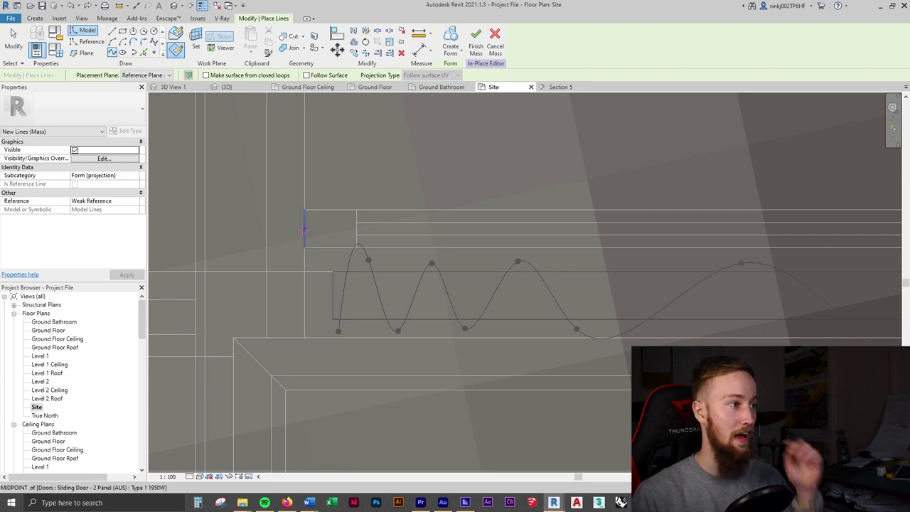
# - Draw a second wavy spline through points on the Middle reference plane in the Site plan, offsetting its folds from the first spline
pyautogui.click(214, 111)
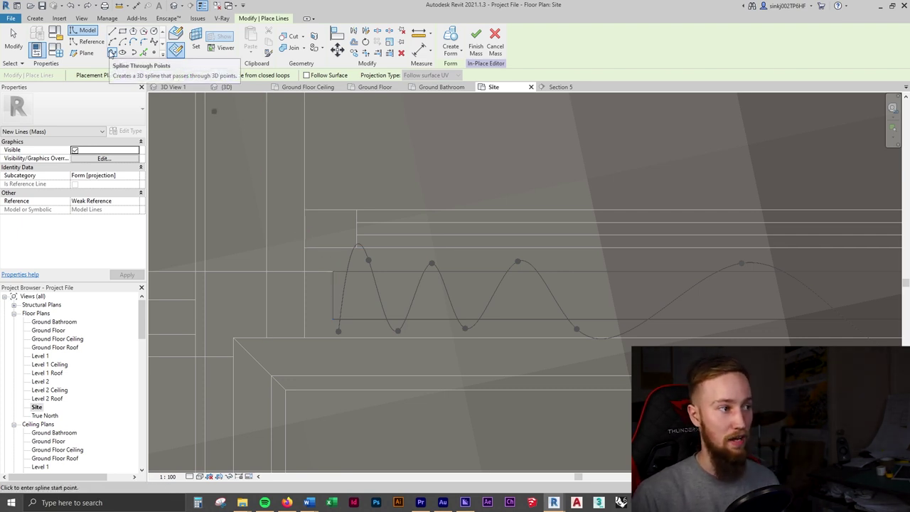
pyautogui.click(112, 53)
pyautogui.click(143, 75)
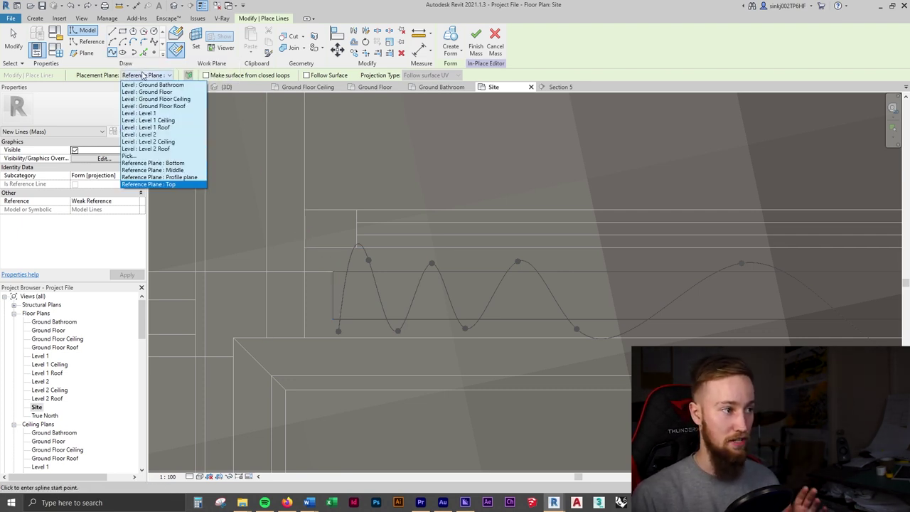
pyautogui.click(170, 171)
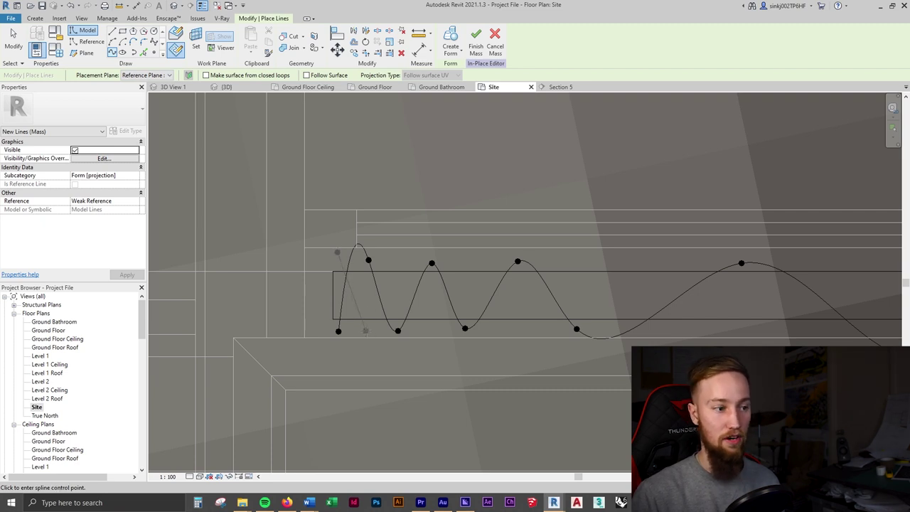
pyautogui.click(398, 254)
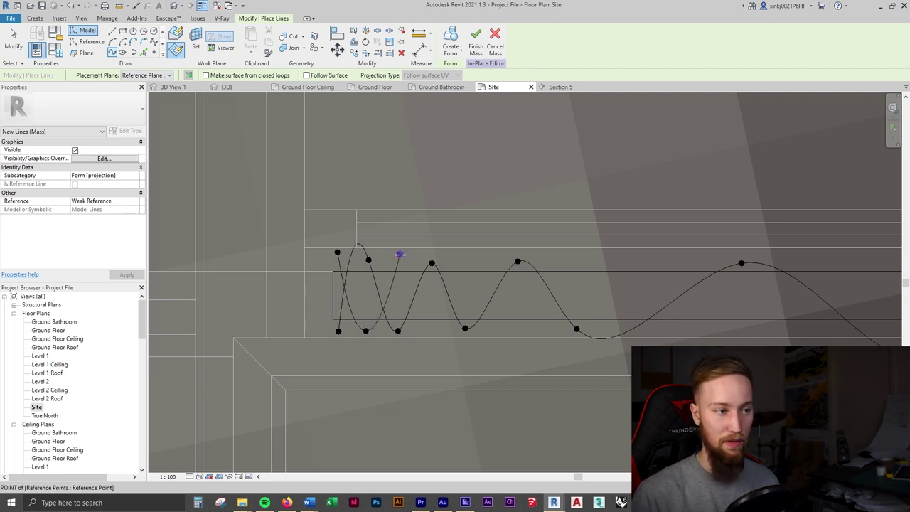
pyautogui.click(433, 328)
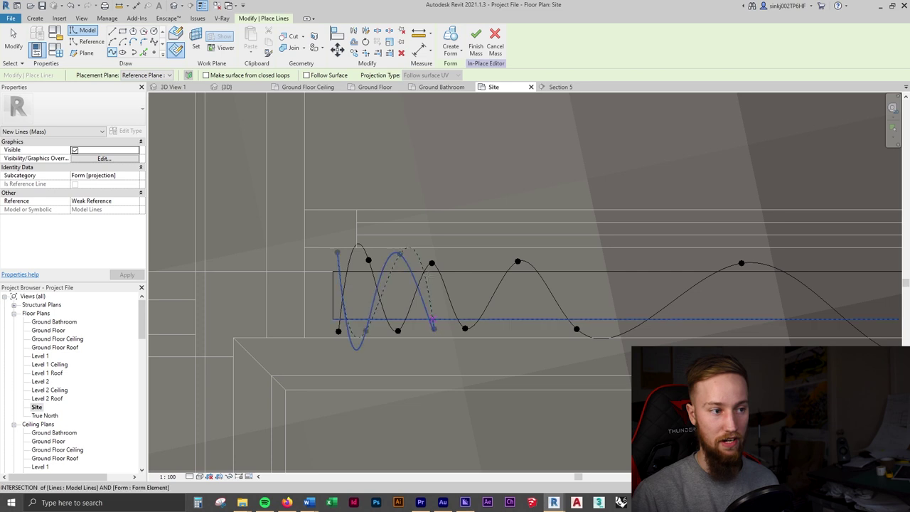
pyautogui.click(471, 253)
pyautogui.click(522, 328)
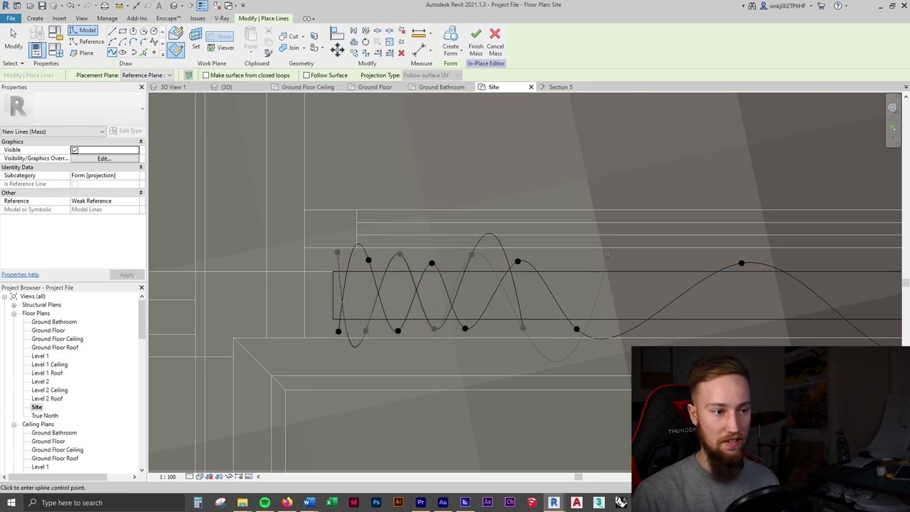
pyautogui.click(612, 254)
pyautogui.moveTo(611, 254); pyautogui.dragTo(320, 275, button='middle')
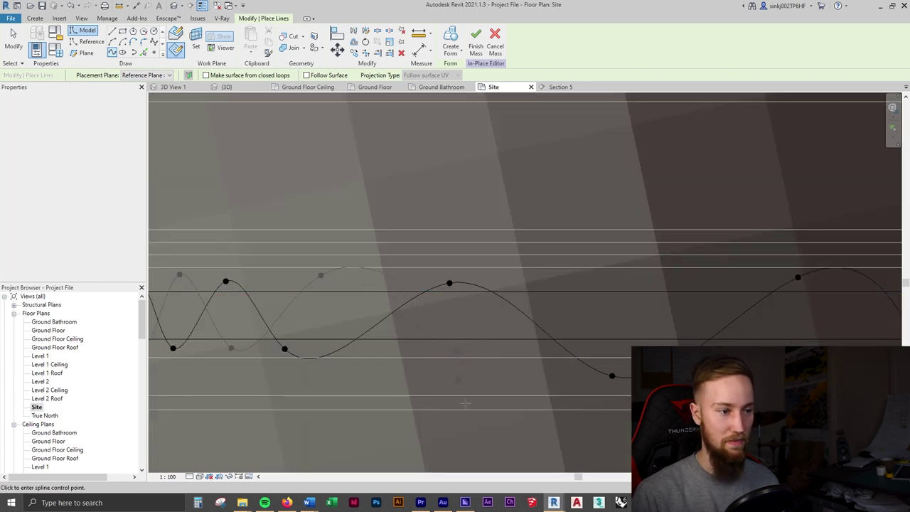
pyautogui.doubleClick(619, 311)
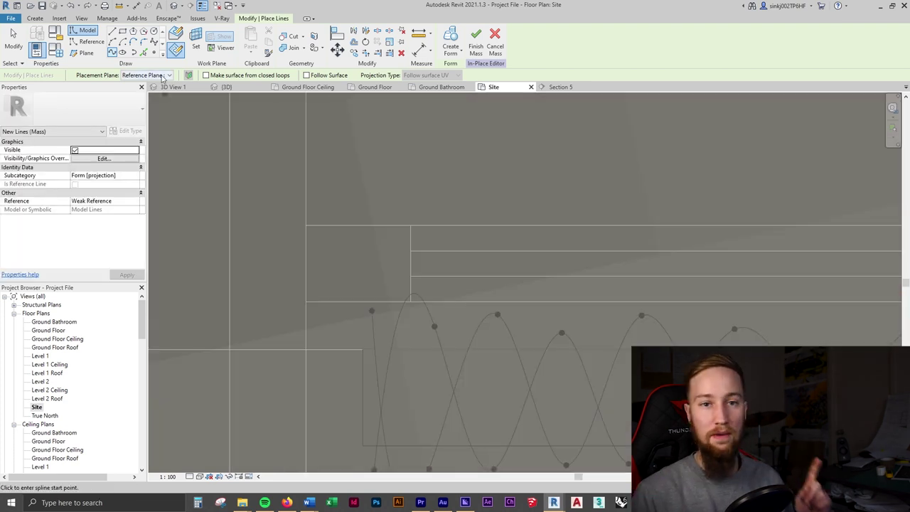
# - Draw a third wavy spline through points on the Bottom reference plane, spanning the strip's full length with differently spaced folds
pyautogui.click(159, 77)
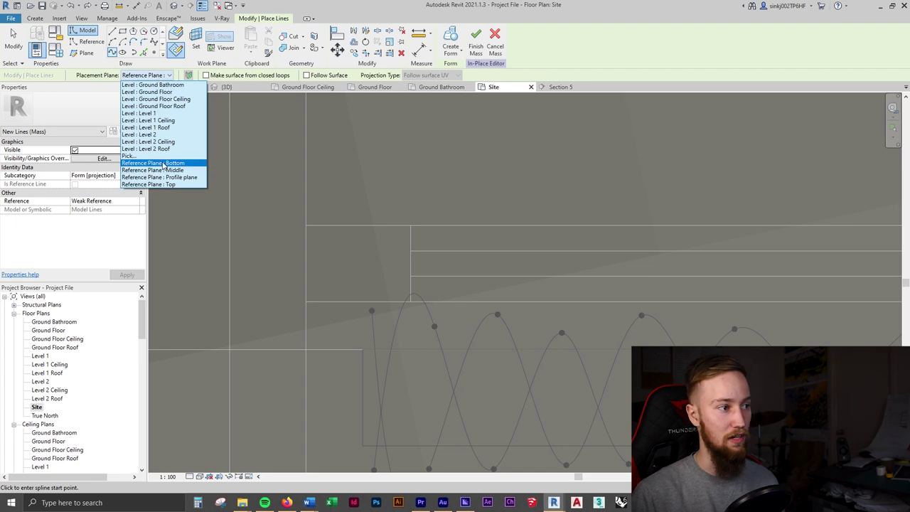
pyautogui.click(163, 163)
pyautogui.scroll(4, 306, 256)
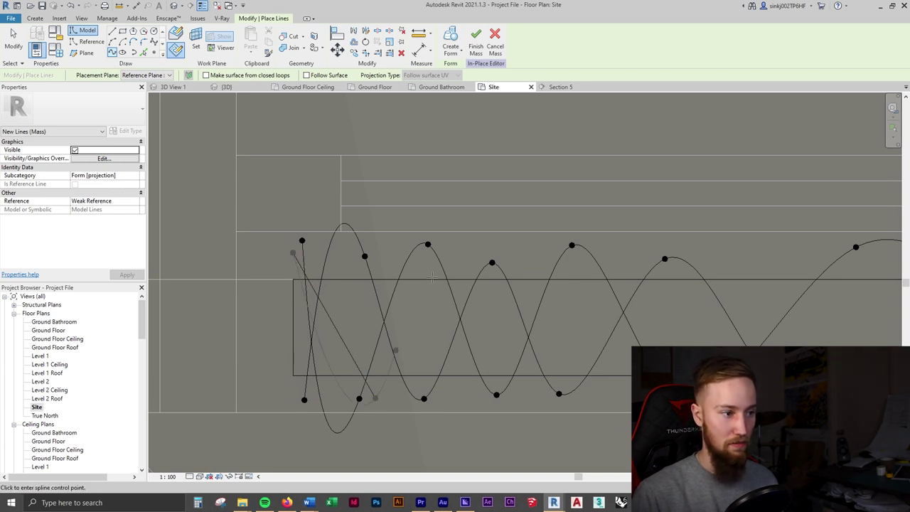
pyautogui.click(532, 392)
pyautogui.click(626, 254)
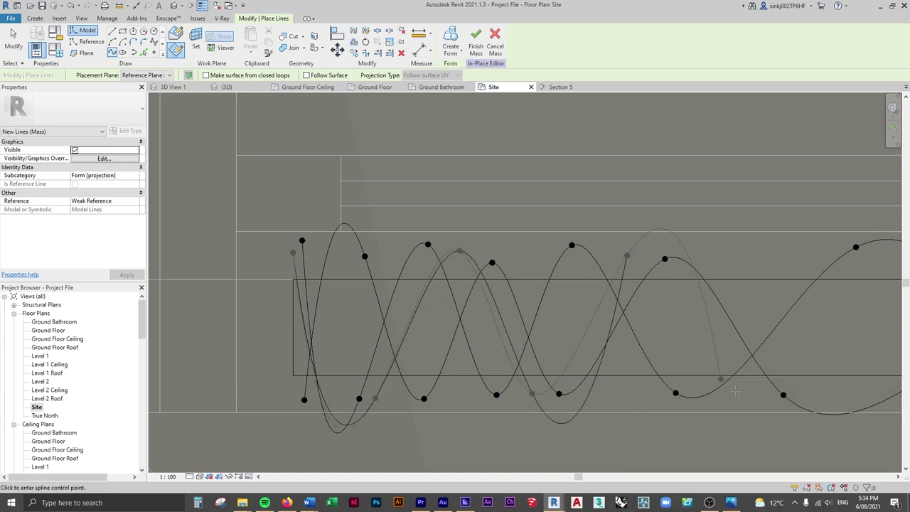
pyautogui.click(762, 398)
pyautogui.moveTo(823, 324); pyautogui.dragTo(560, 289, button='middle')
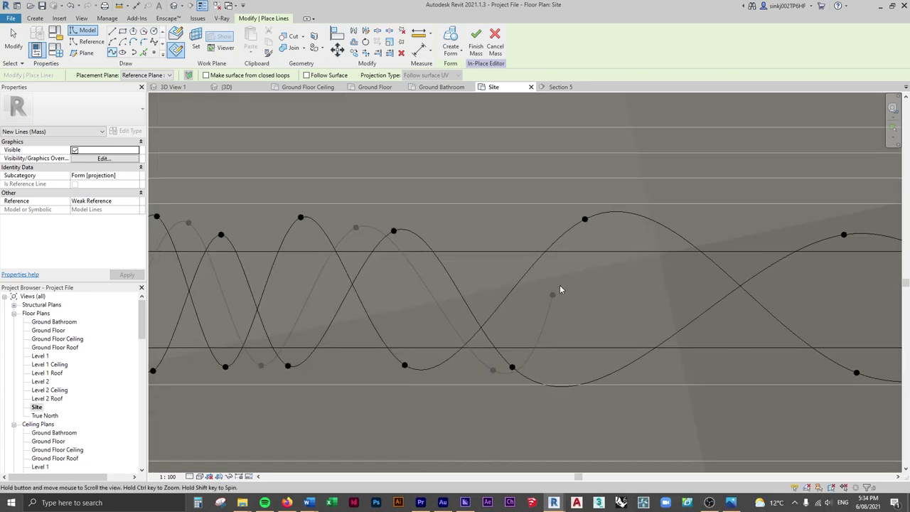
pyautogui.click(654, 244)
pyautogui.moveTo(732, 265); pyautogui.dragTo(635, 270, button='middle')
pyautogui.click(681, 372)
pyautogui.moveTo(752, 311); pyautogui.dragTo(453, 281, button='middle')
pyautogui.scroll(-3, 763, 259)
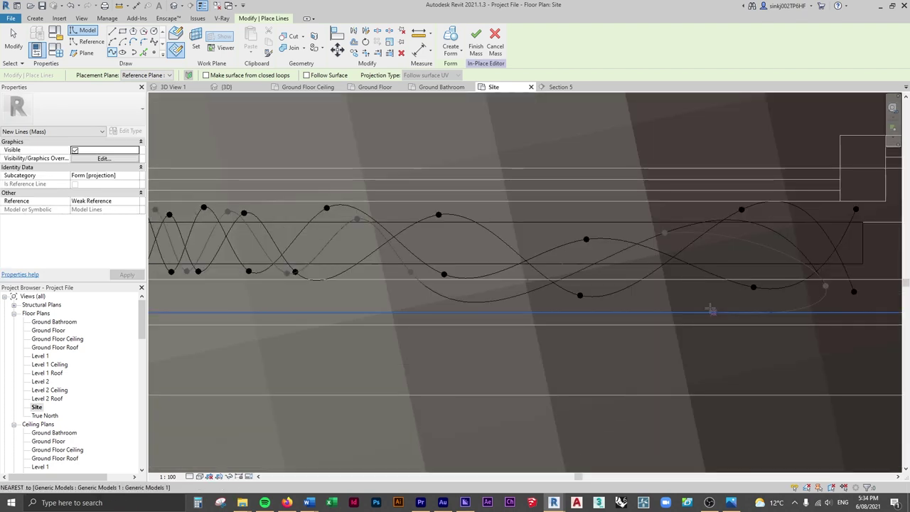
pyautogui.click(865, 243)
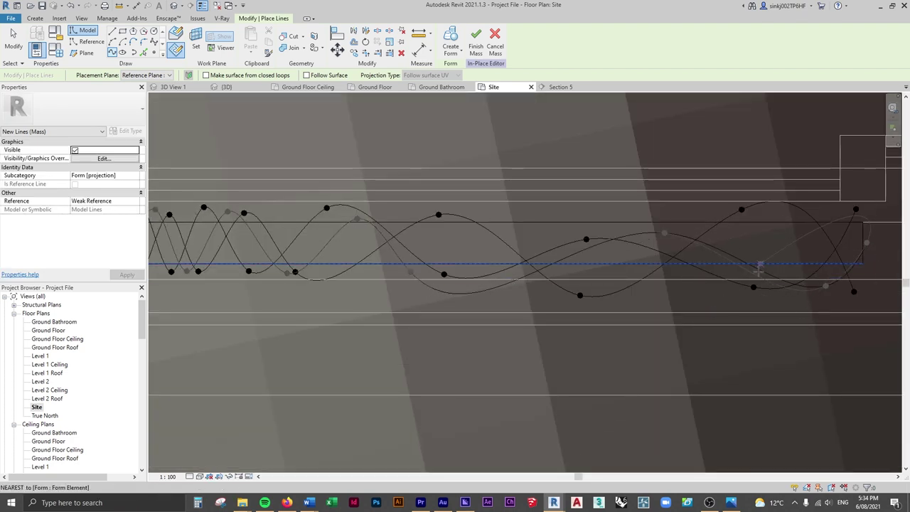
pyautogui.scroll(-3, 758, 271)
pyautogui.moveTo(753, 332); pyautogui.dragTo(670, 380, button='middle')
pyautogui.press('Escape')
pyautogui.press('Escape')
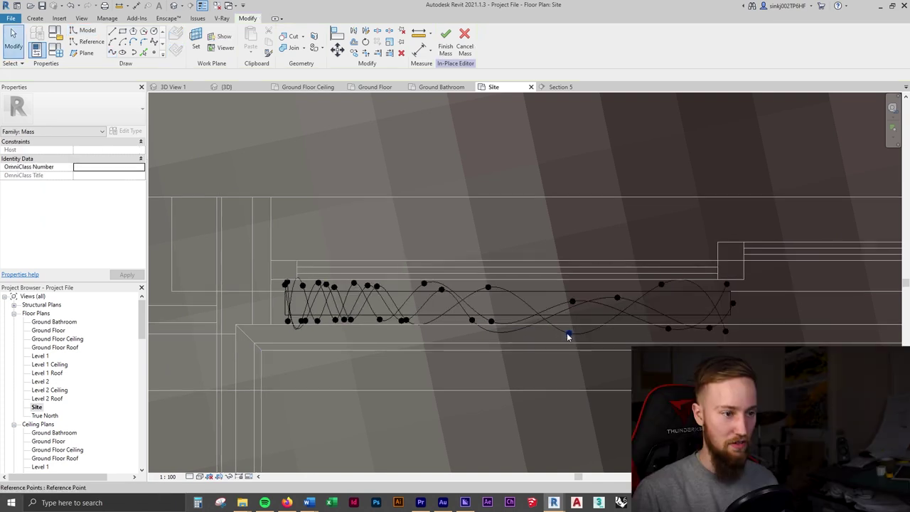
# - Move the control points at the far end of the Top plane spline closer to the strip and open the 3D view
pyautogui.click(569, 335)
pyautogui.scroll(2, 568, 335)
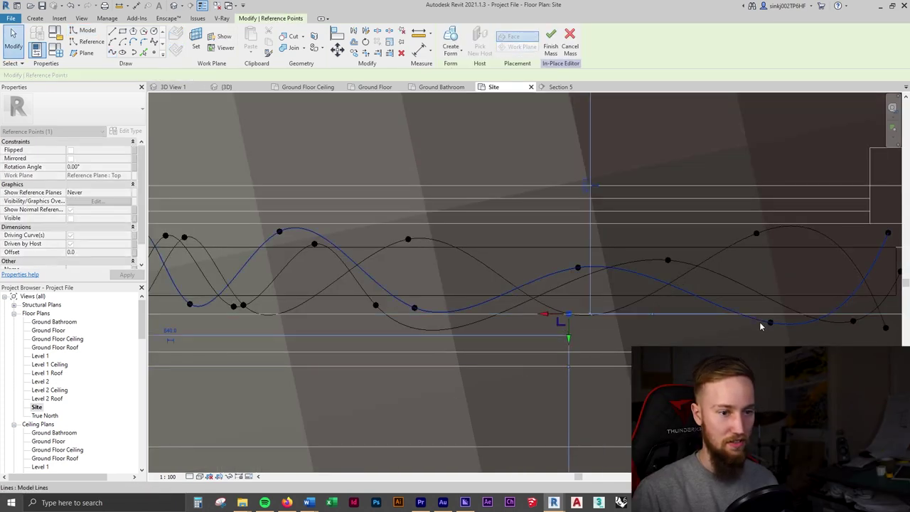
pyautogui.moveTo(771, 323); pyautogui.dragTo(767, 314)
pyautogui.moveTo(887, 233); pyautogui.dragTo(891, 248)
pyautogui.moveTo(855, 299); pyautogui.dragTo(856, 300, button='middle')
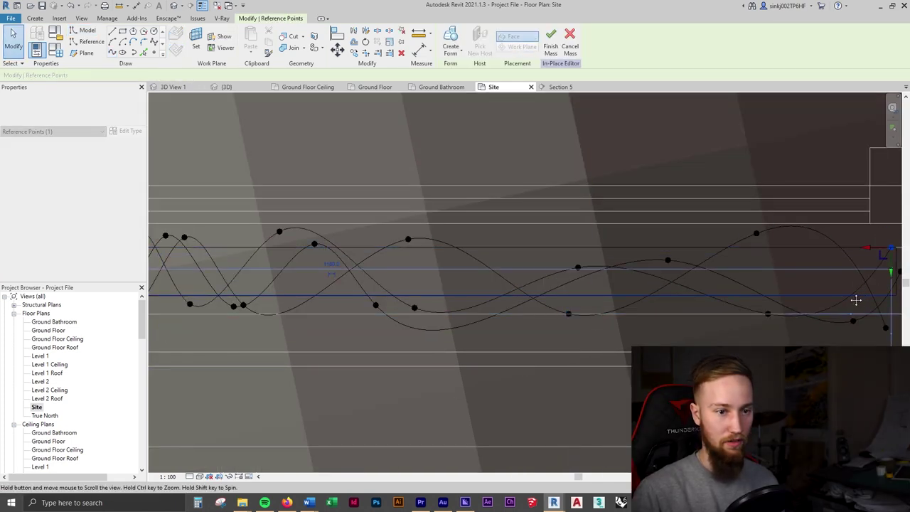
pyautogui.scroll(-2, 782, 295)
pyautogui.press('Escape')
pyautogui.click(225, 86)
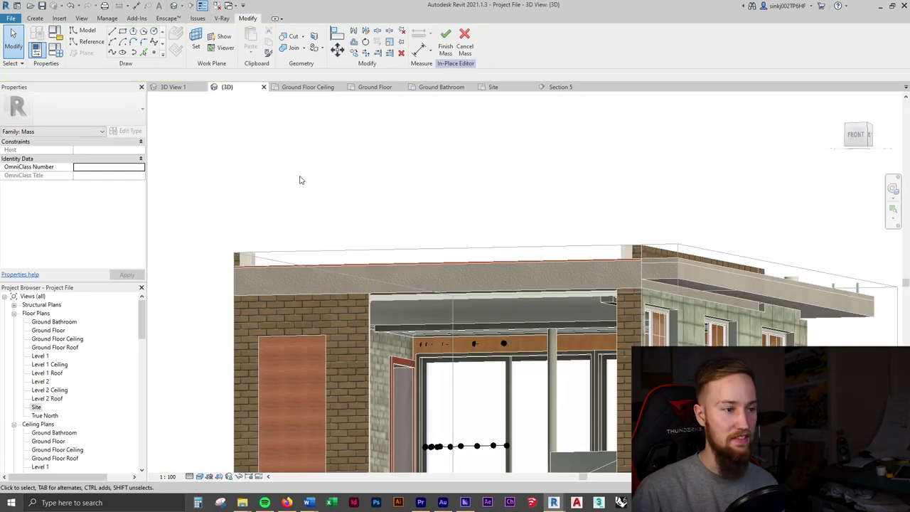
# - Select the three wavy splines on the Top, Middle and Bottom planes and create a curtain form from them
pyautogui.keyDown('shift'); pyautogui.moveTo(491, 405); pyautogui.dragTo(452, 358, button='middle'); pyautogui.keyUp('shift')
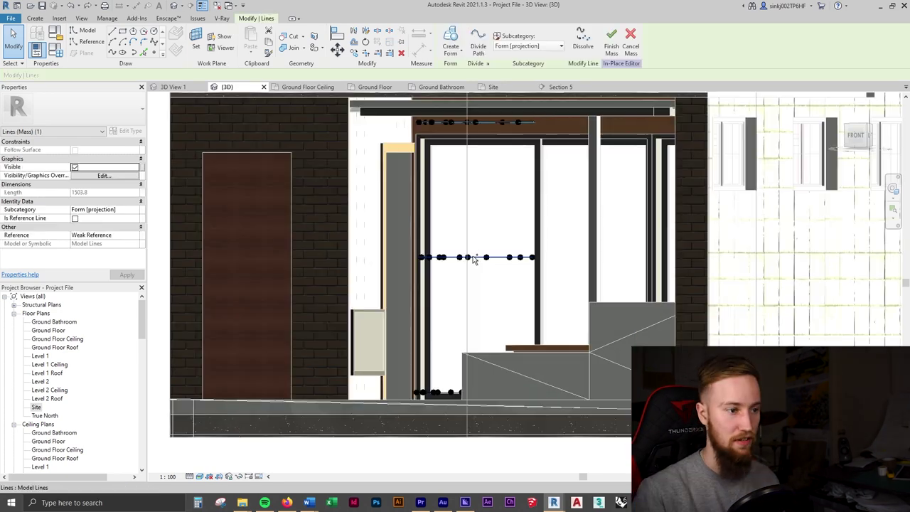
pyautogui.keyDown('shift'); pyautogui.moveTo(472, 287); pyautogui.dragTo(479, 303, button='middle'); pyautogui.keyUp('shift')
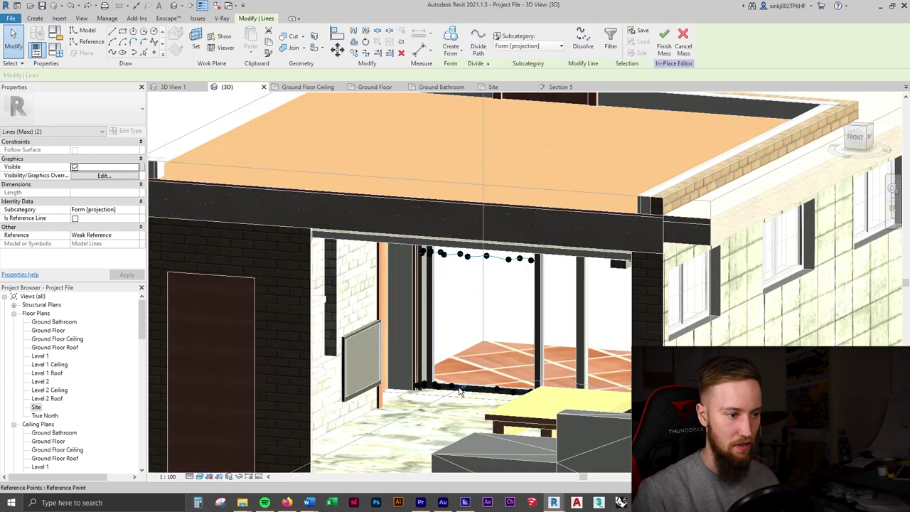
pyautogui.keyDown('shift'); pyautogui.moveTo(465, 363); pyautogui.dragTo(498, 294, button='middle'); pyautogui.keyUp('shift')
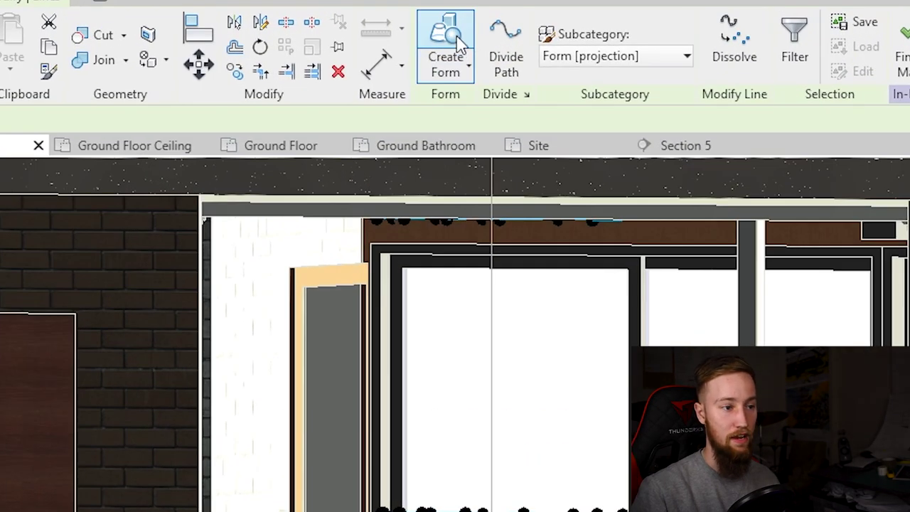
pyautogui.click(448, 43)
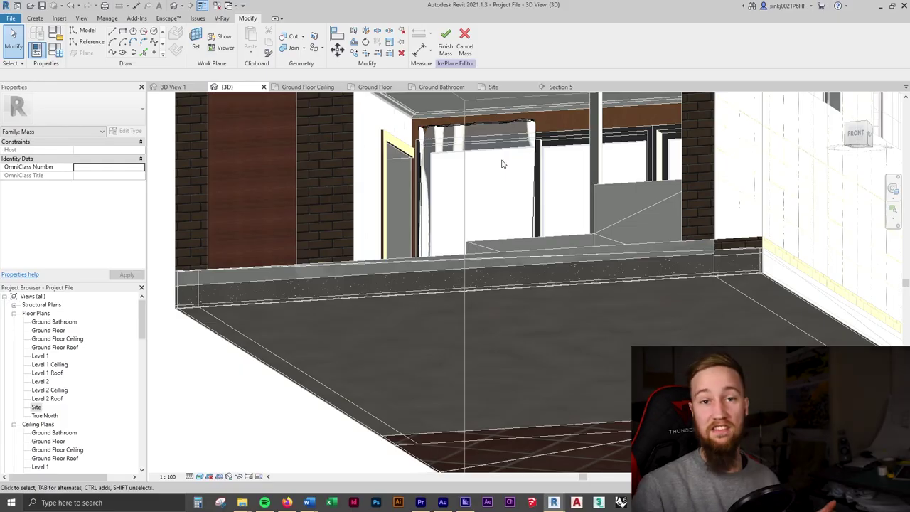
pyautogui.keyDown('shift'); pyautogui.moveTo(446, 143); pyautogui.dragTo(473, 182, button='middle'); pyautogui.keyUp('shift')
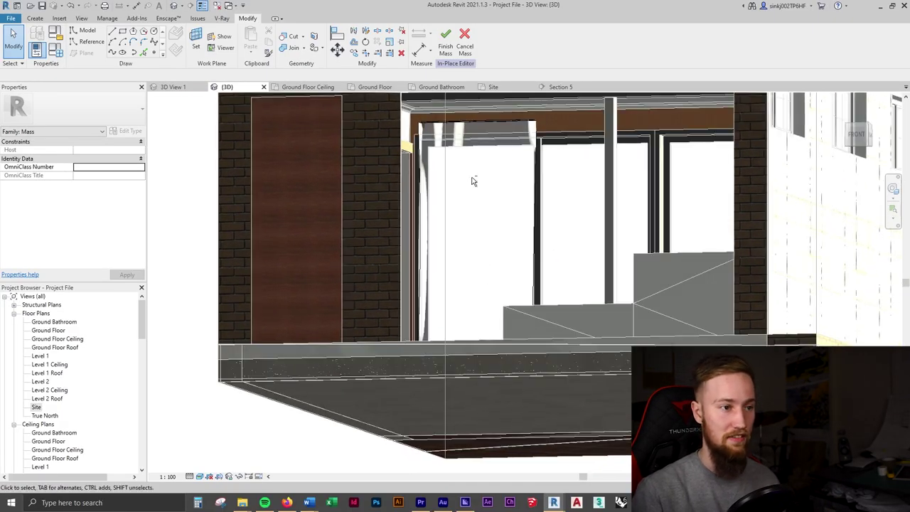
# - Select the whole curtain form and search the material library for FABRIC as its material
pyautogui.scroll(2, 540, 133)
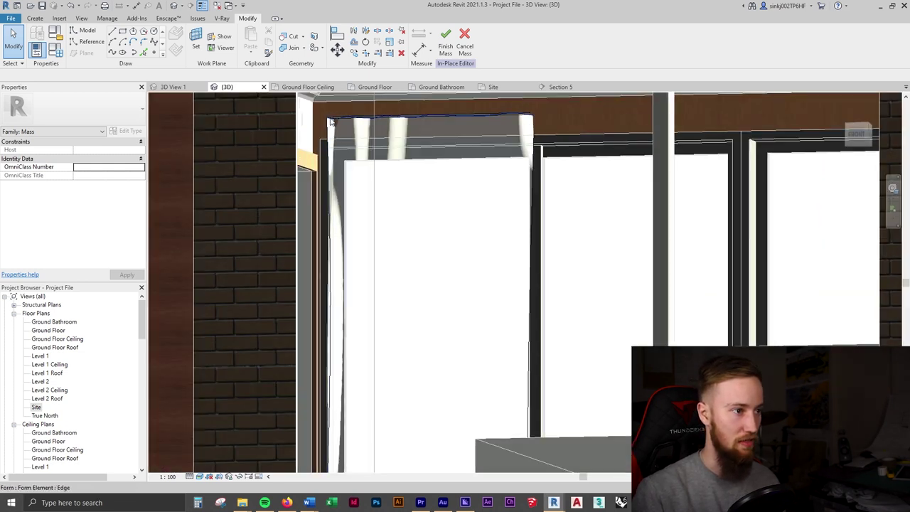
pyautogui.press('Tab')
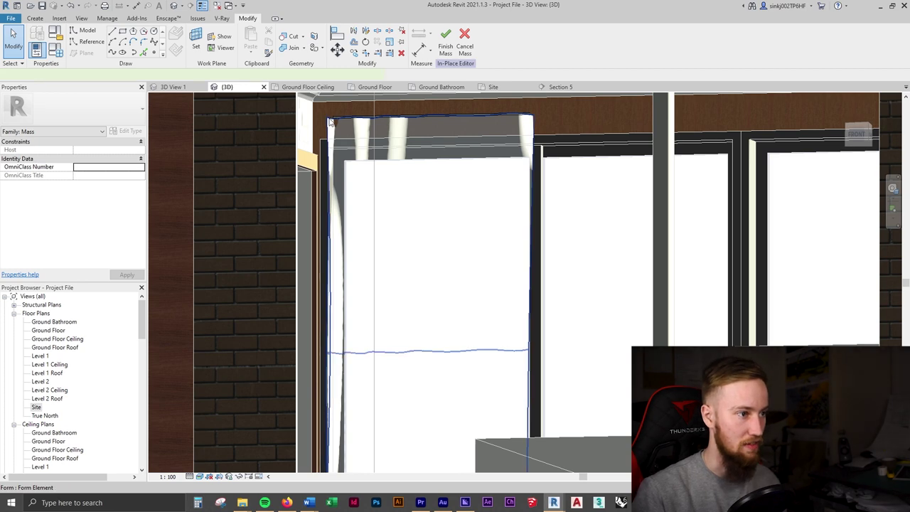
pyautogui.click(329, 122)
pyautogui.scroll(-2, 427, 260)
pyautogui.keyDown('shift'); pyautogui.moveTo(465, 239); pyautogui.dragTo(441, 288, button='middle'); pyautogui.keyUp('shift')
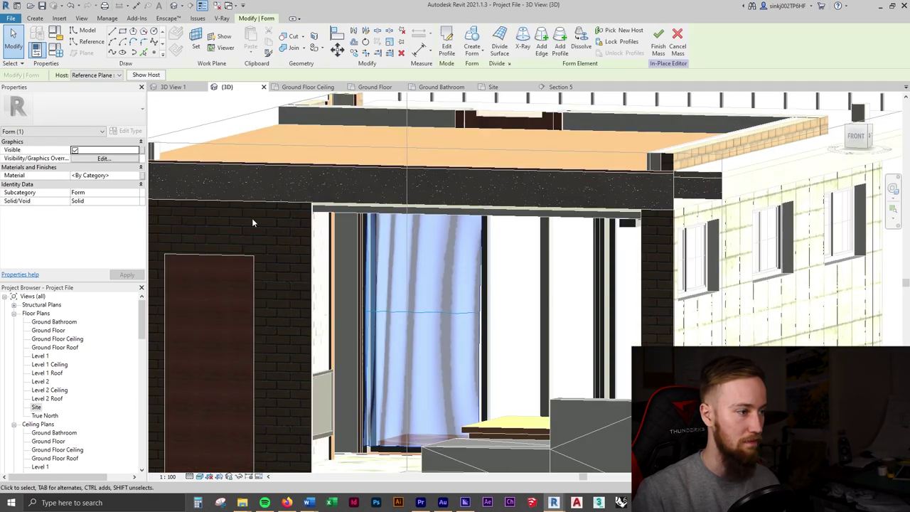
pyautogui.click(136, 177)
pyautogui.click(137, 180)
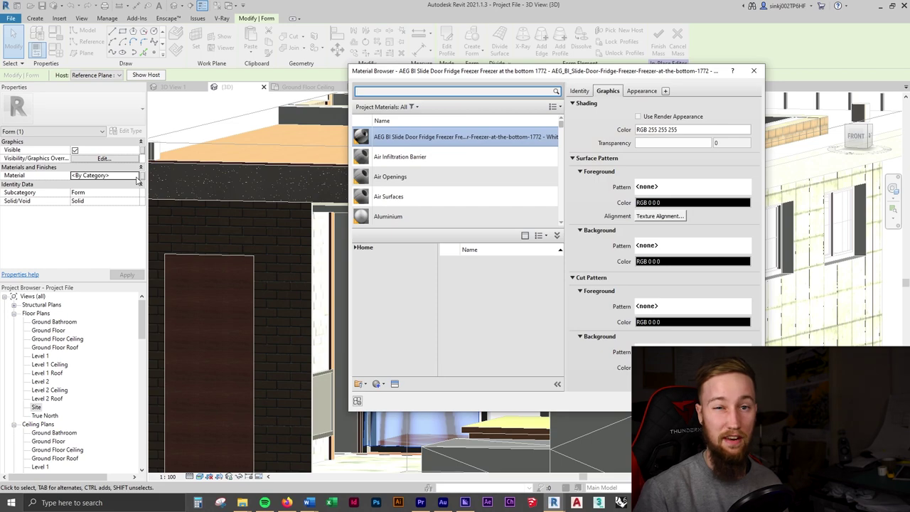
pyautogui.write('FABRIC')
pyautogui.moveTo(565, 285); pyautogui.dragTo(565, 294)
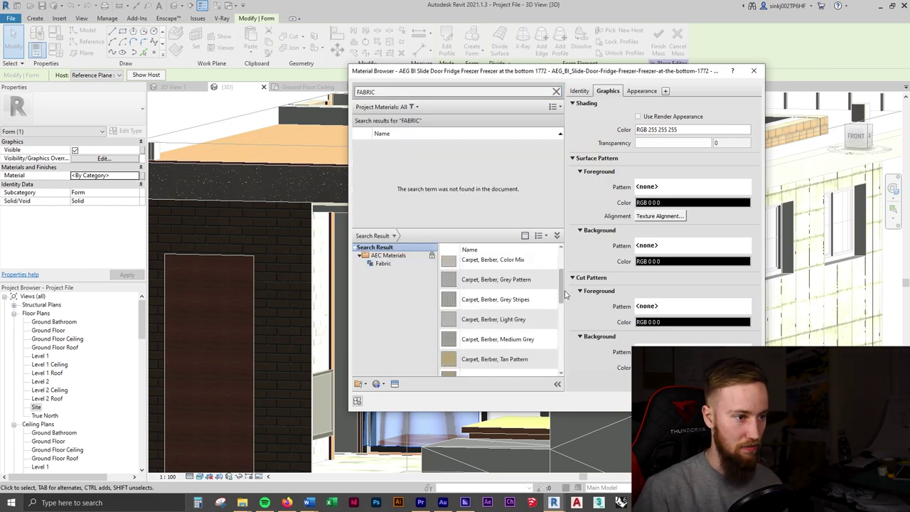
# - Check the curtains in the reference photo, apply the grey Fabric library material to the form, and finish the mass
pyautogui.hotkey('alt', 'Tab')
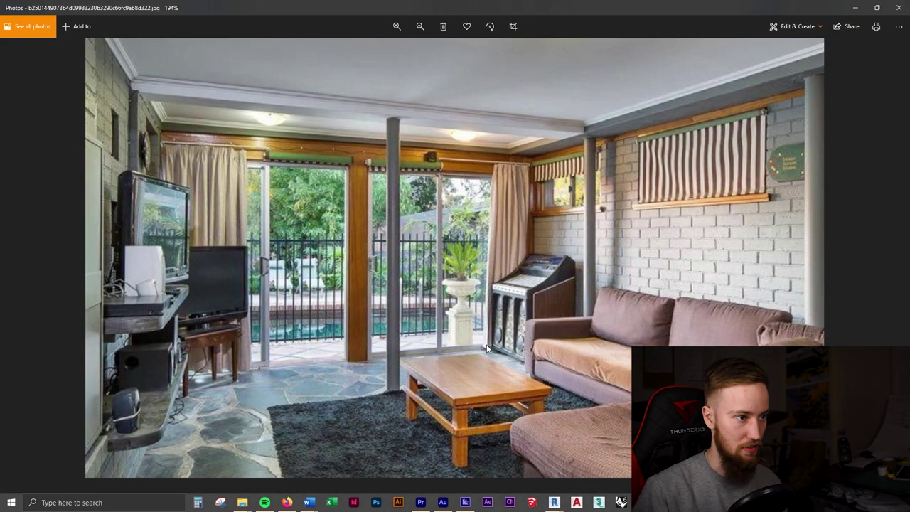
pyautogui.click(855, 7)
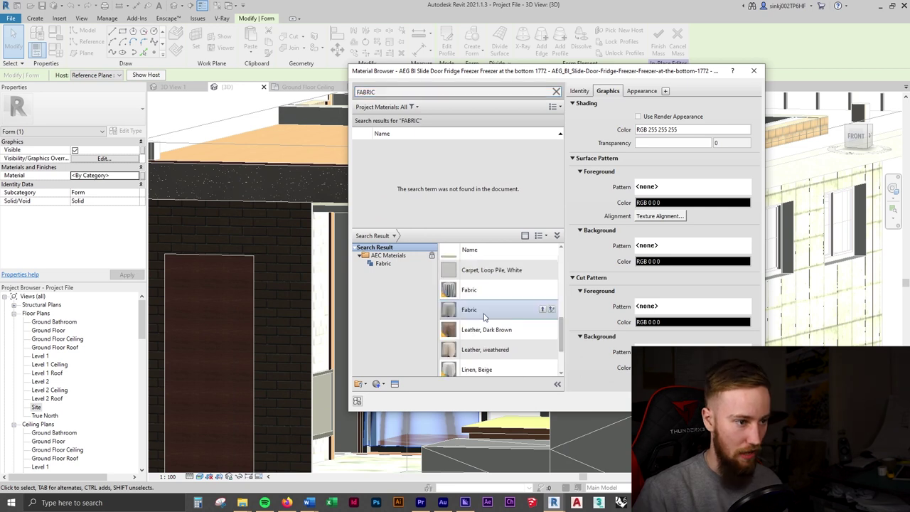
pyautogui.click(551, 307)
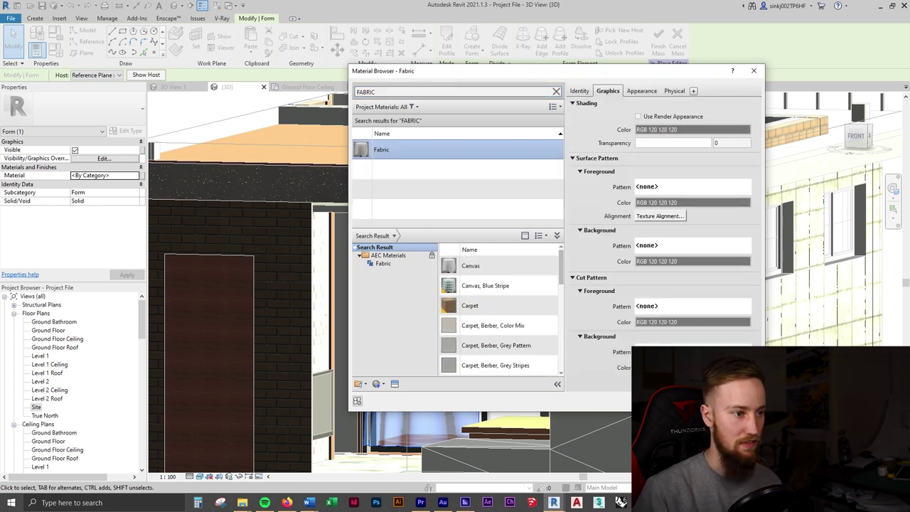
pyautogui.click(649, 401)
pyautogui.click(536, 313)
pyautogui.keyDown('shift'); pyautogui.moveTo(536, 313); pyautogui.dragTo(560, 288, button='middle'); pyautogui.keyUp('shift')
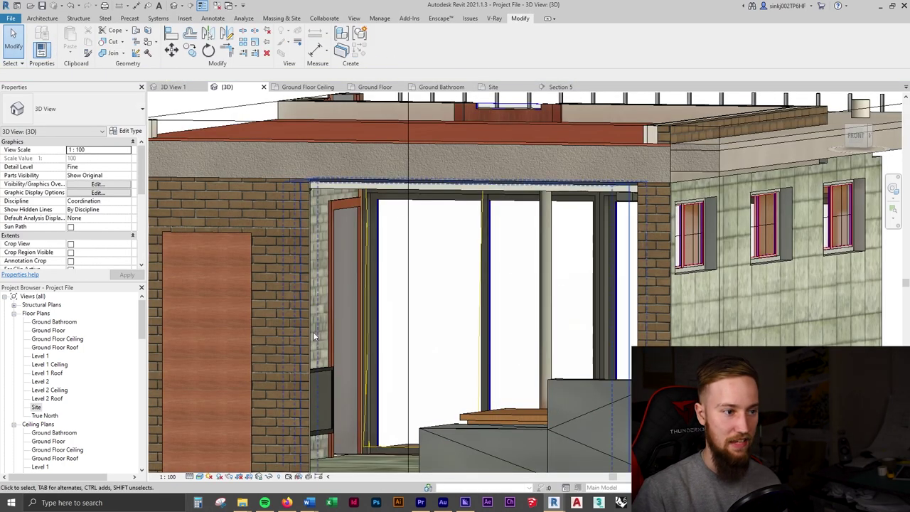
# - Switch to Enscape and examine the rendered curtain beside the sliding doors from several distances
pyautogui.moveTo(553, 502)
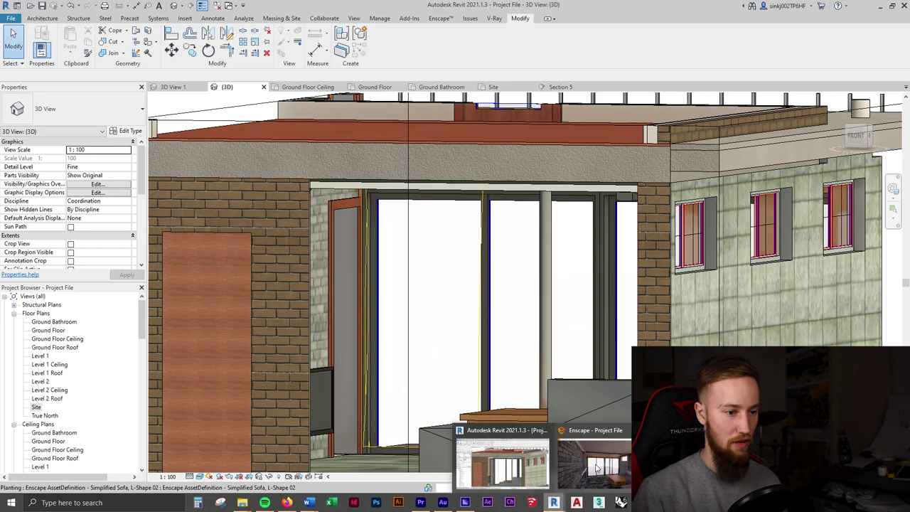
pyautogui.click(589, 467)
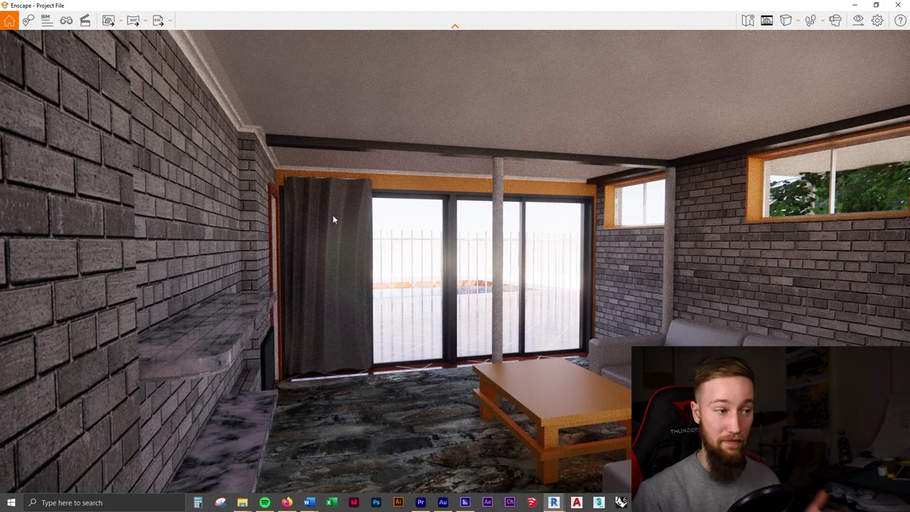
pyautogui.scroll(2, 336, 192)
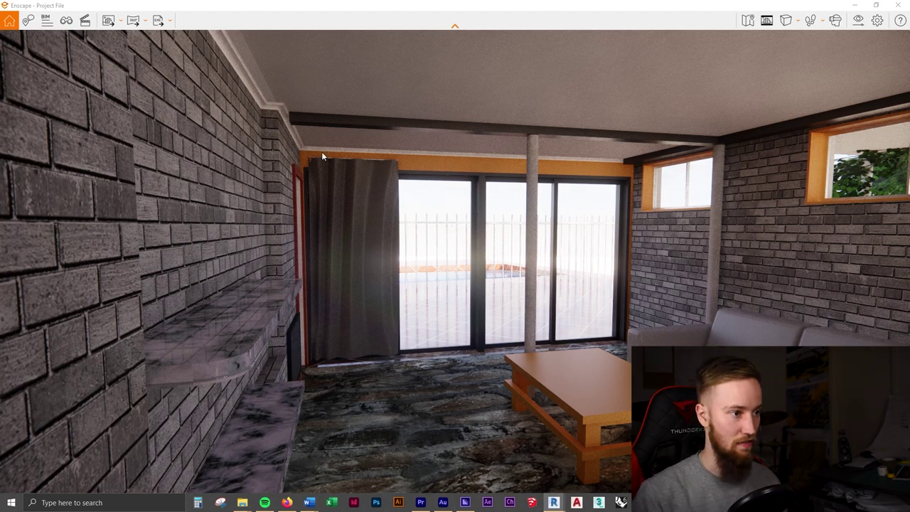
pyautogui.press('w')
pyautogui.moveTo(414, 292); pyautogui.dragTo(473, 330)
pyautogui.press('w')
pyautogui.press('s')
pyautogui.press('w')
pyautogui.press('s')
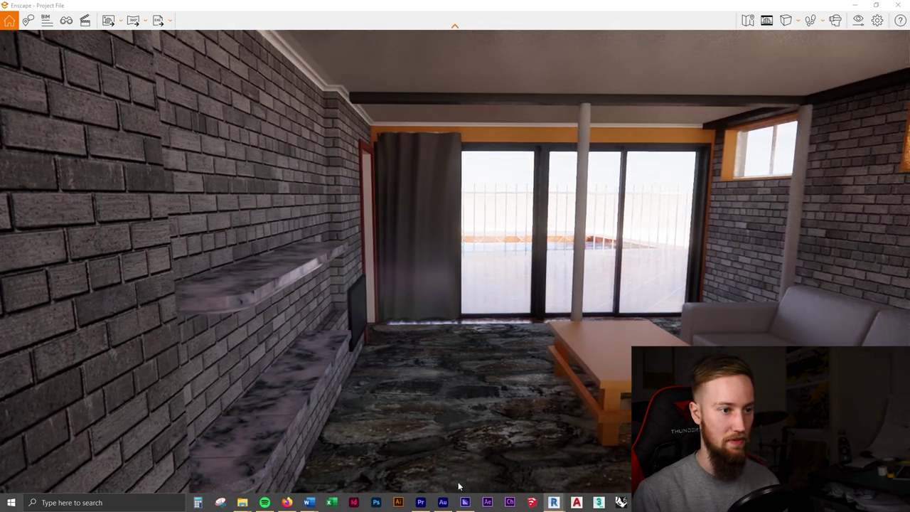
# - Return to Revit, edit a wavy profile of the curtain form, and pull its end point at the door-centre side inward
pyautogui.moveTo(555, 505)
pyautogui.click(497, 462)
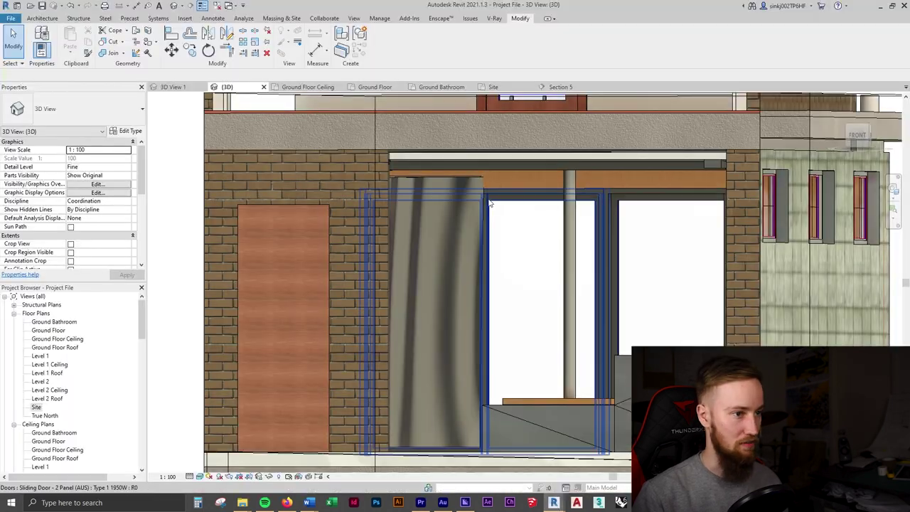
pyautogui.doubleClick(486, 291)
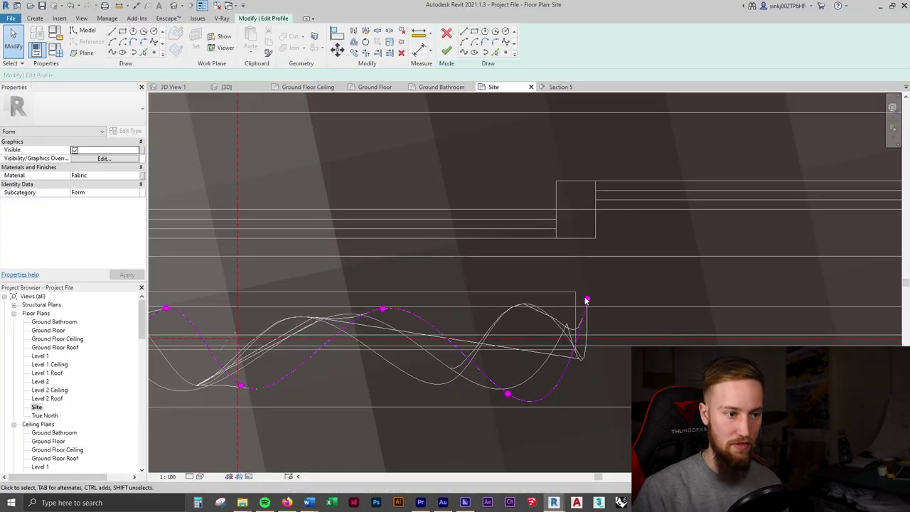
pyautogui.click(587, 302)
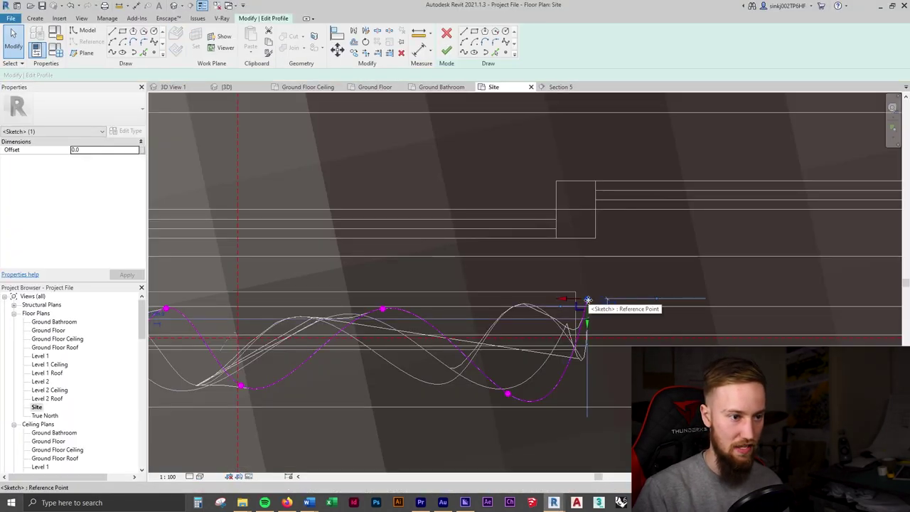
pyautogui.moveTo(587, 302); pyautogui.dragTo(563, 312)
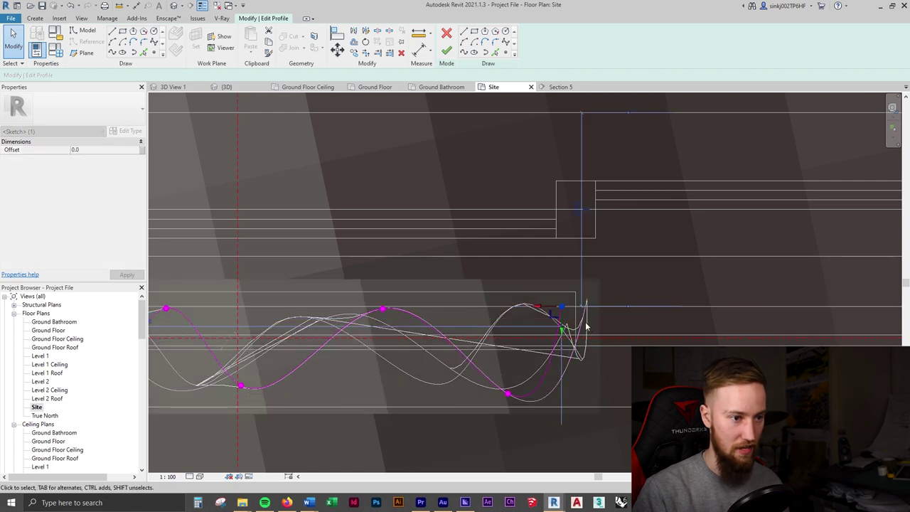
pyautogui.click(592, 322)
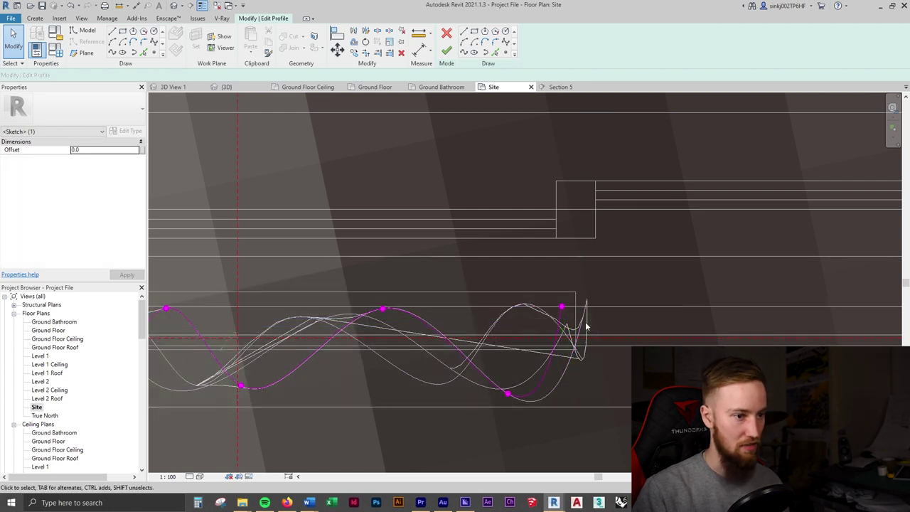
pyautogui.click(450, 55)
# - Edit the same curtain profile again and shift its end point nearest the wall corner slightly inward
pyautogui.scroll(-1, 428, 268)
pyautogui.moveTo(428, 268); pyautogui.dragTo(665, 270, button='middle')
pyautogui.press('Escape')
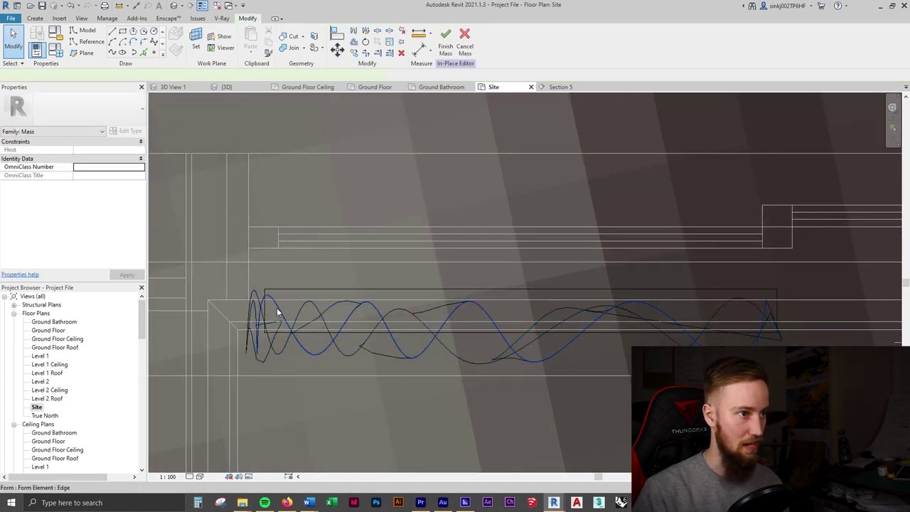
pyautogui.click(276, 307)
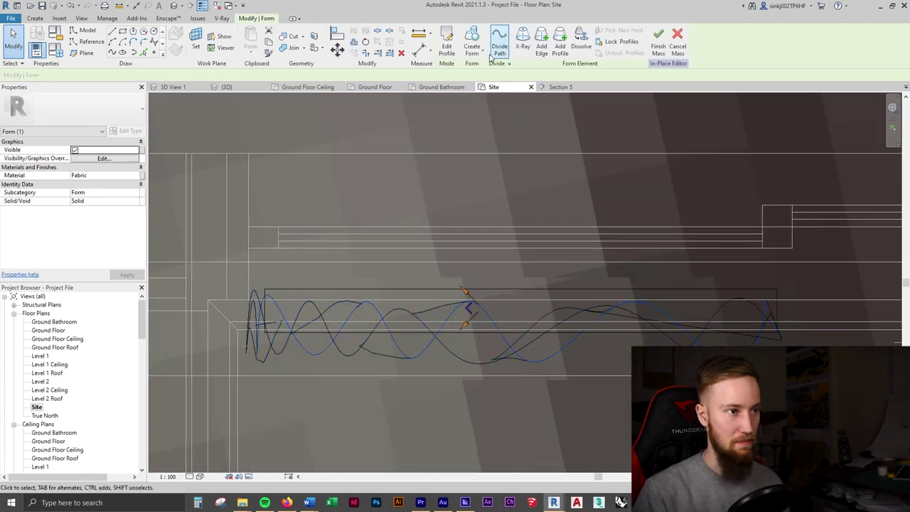
pyautogui.click(446, 47)
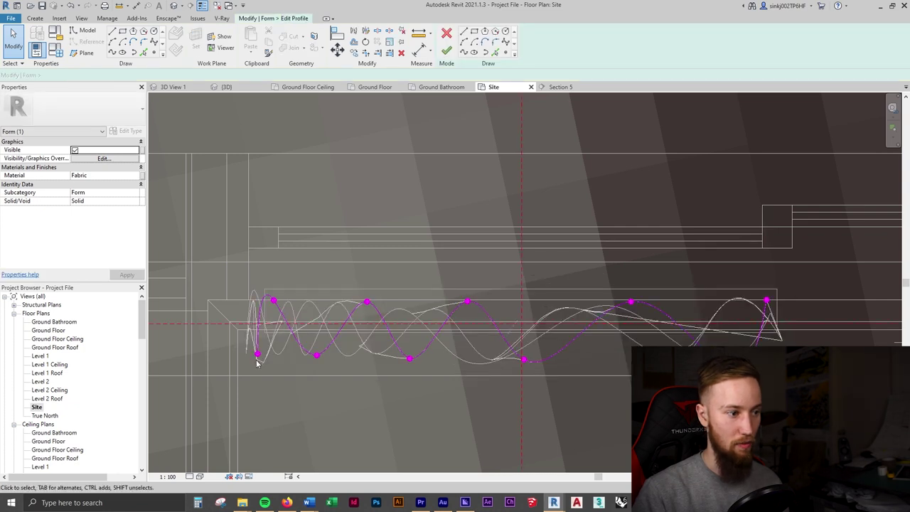
pyautogui.click(258, 355)
pyautogui.moveTo(257, 355)
pyautogui.mouseDown()
pyautogui.moveTo(266, 354)
pyautogui.moveTo(238, 355)
pyautogui.moveTo(264, 352)
pyautogui.mouseUp()
pyautogui.click(446, 50)
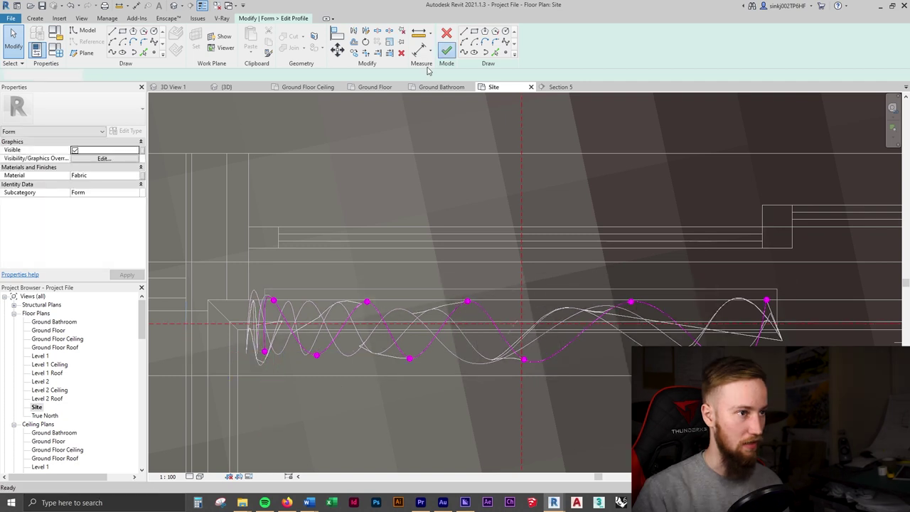
pyautogui.press('Return')
# - Edit another curtain profile, moving its wall-side end point outward and its opposite end point inward, and finish the mass
pyautogui.doubleClick(254, 295)
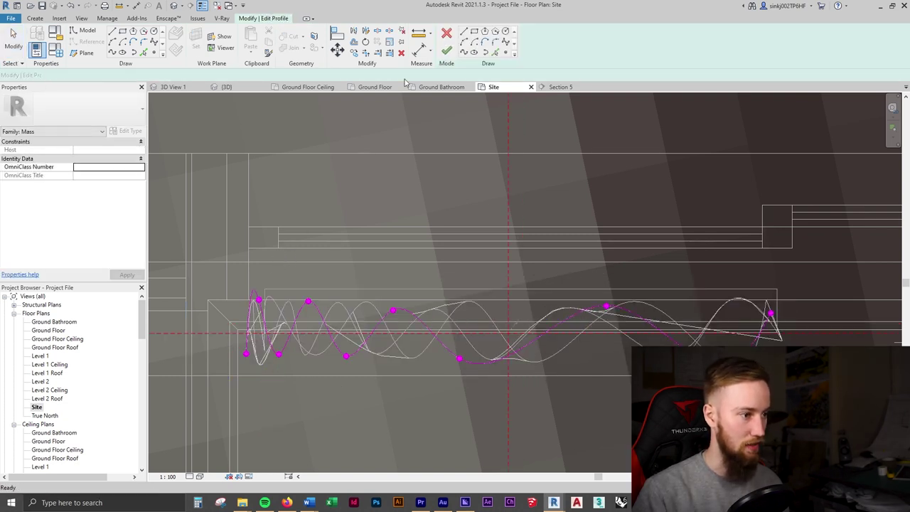
pyautogui.moveTo(241, 359); pyautogui.dragTo(240, 359)
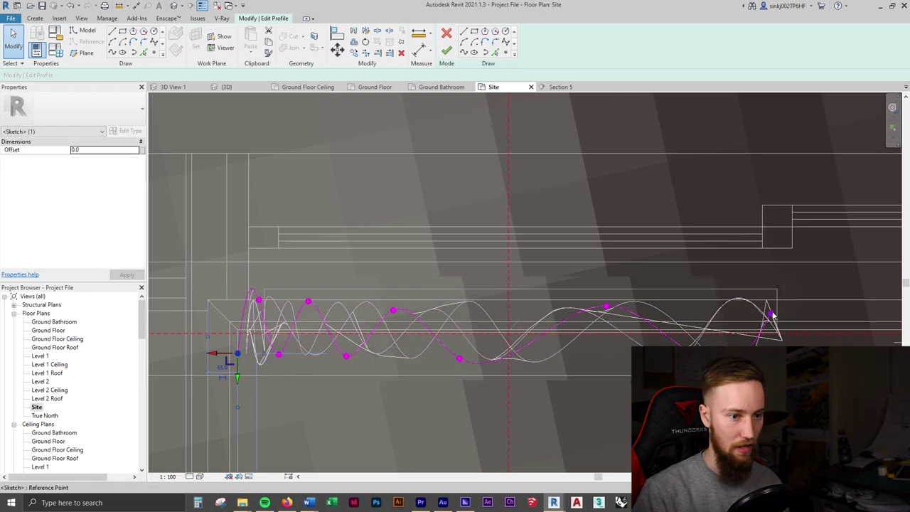
pyautogui.click(770, 314)
pyautogui.moveTo(761, 315); pyautogui.dragTo(747, 315)
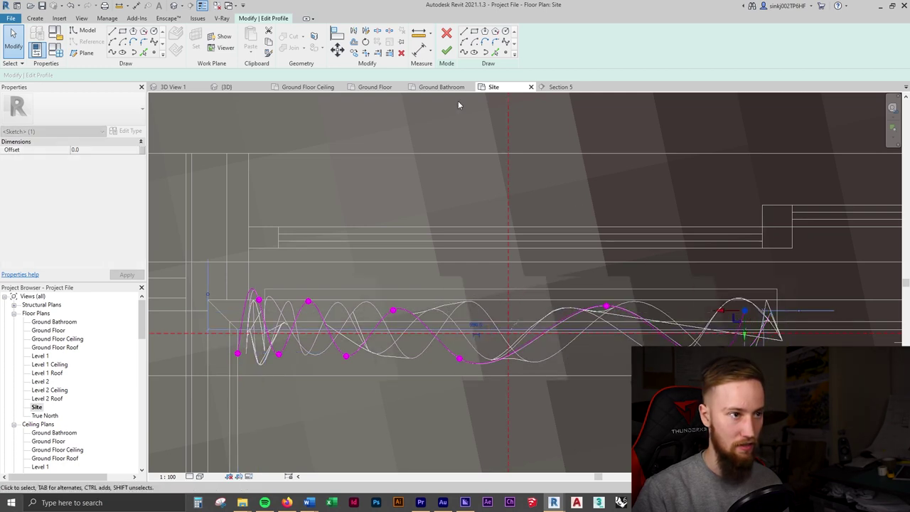
pyautogui.click(447, 51)
pyautogui.click(658, 46)
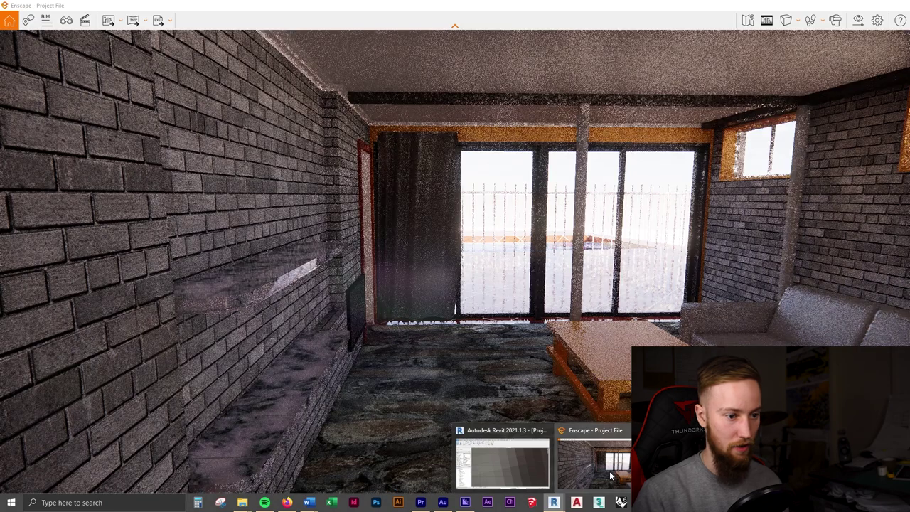
# - Switch to Enscape and examine the reshaped curtain up close
pyautogui.click(589, 460)
pyautogui.moveTo(475, 292); pyautogui.dragTo(474, 282)
pyautogui.press('w')
pyautogui.press('w')
pyautogui.moveTo(446, 379); pyautogui.dragTo(466, 367)
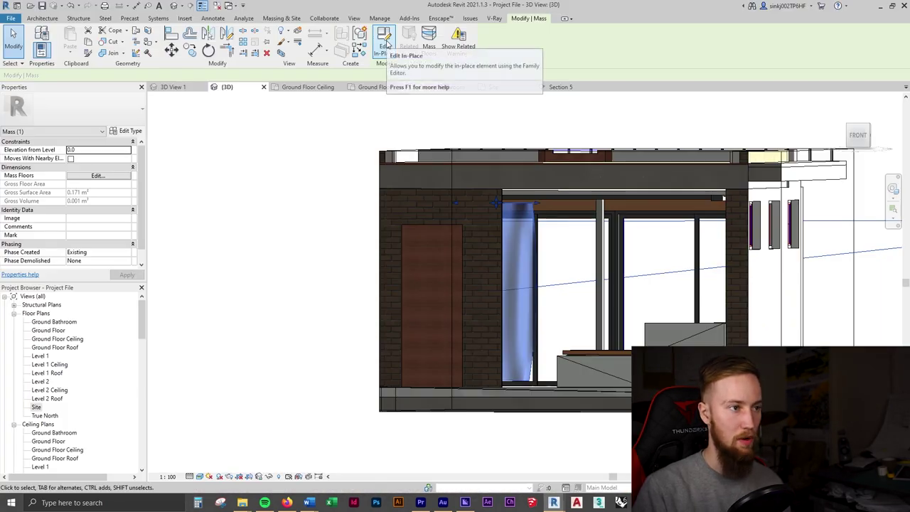
# - Edit the curtain mass in place, copy its form horizontally to the opposite end of the sliding doors in the Site plan, and finish the mass
pyautogui.click(386, 45)
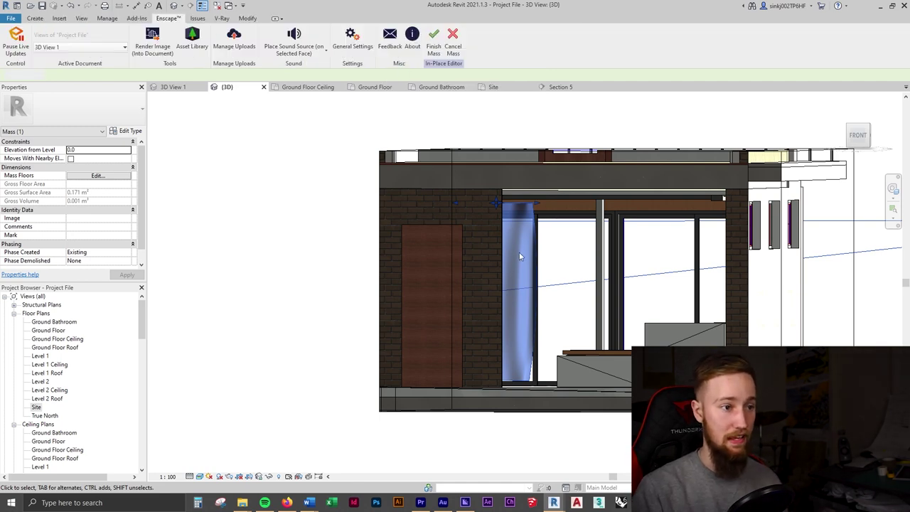
pyautogui.click(490, 87)
pyautogui.scroll(2, 314, 319)
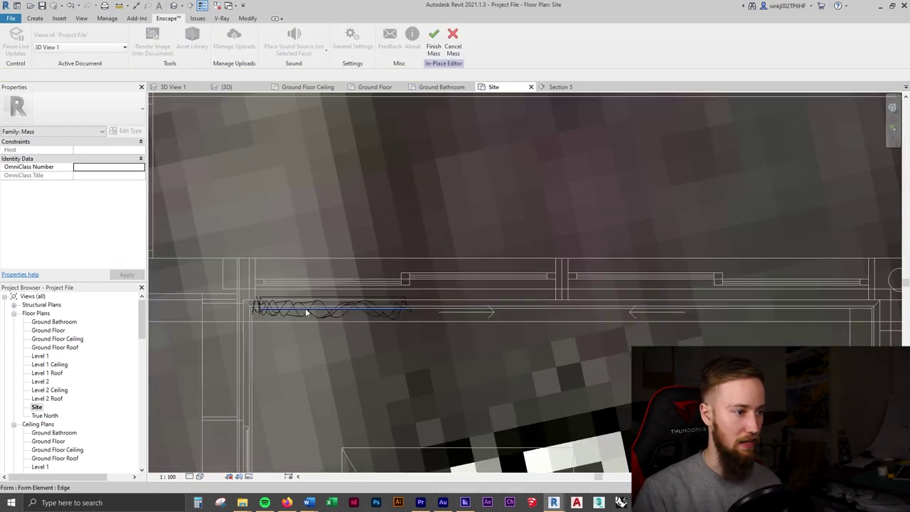
pyautogui.scroll(-1, 291, 311)
pyautogui.scroll(3, 226, 281)
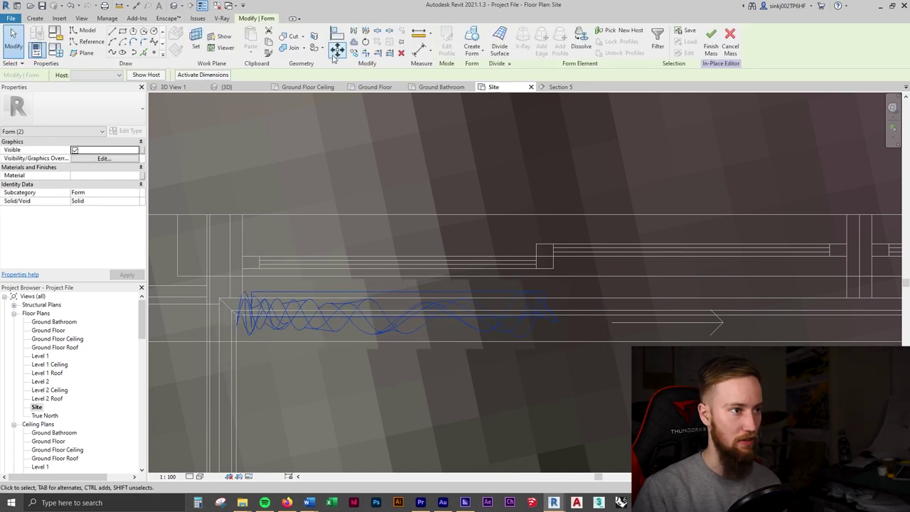
pyautogui.click(354, 54)
pyautogui.click(242, 298)
pyautogui.scroll(-2, 446, 320)
pyautogui.scroll(-1, 668, 306)
pyautogui.moveTo(668, 306); pyautogui.dragTo(391, 301, button='middle')
pyautogui.scroll(-1, 390, 301)
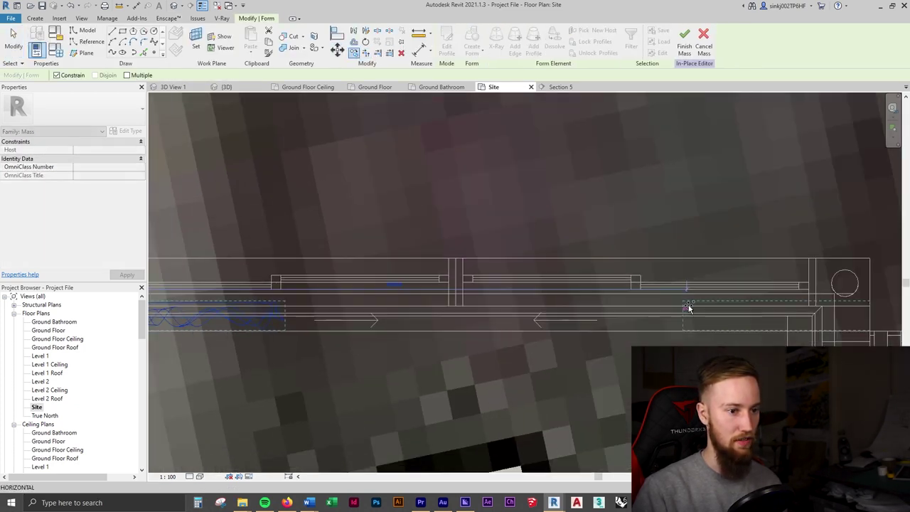
pyautogui.click(622, 307)
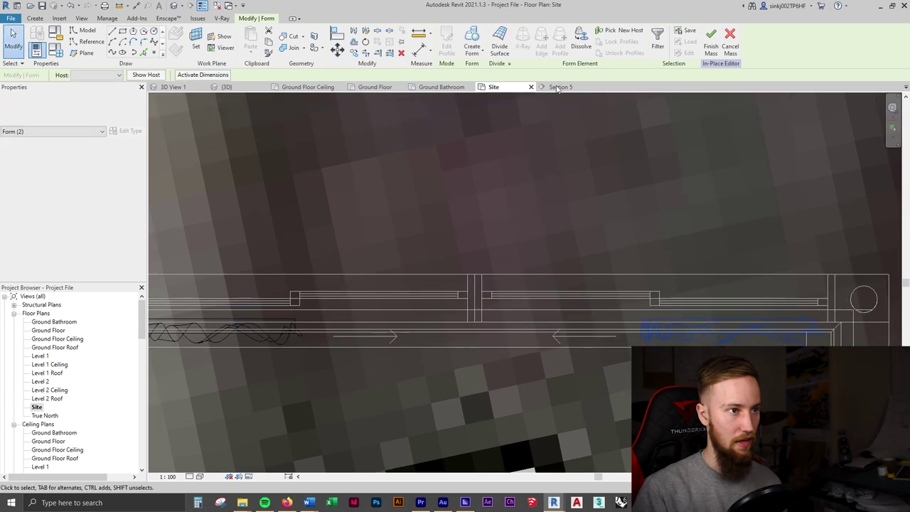
pyautogui.click(711, 43)
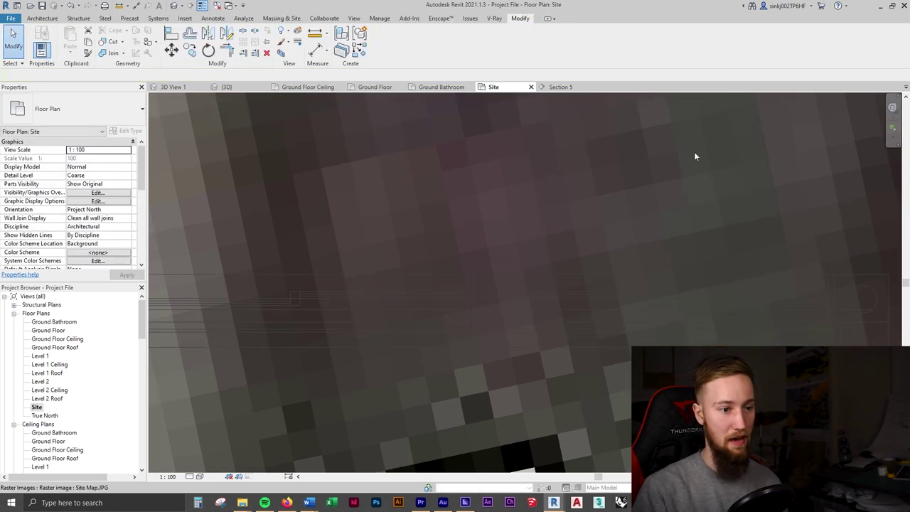
# - Return to the {3D} view, then switch to Enscape and examine the curtains at both ends of the sliding doors
pyautogui.click(238, 89)
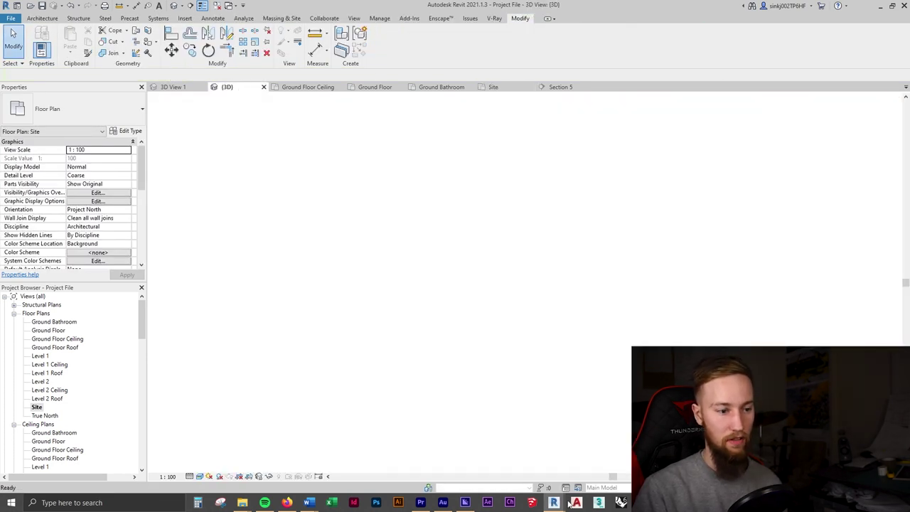
pyautogui.moveTo(553, 503)
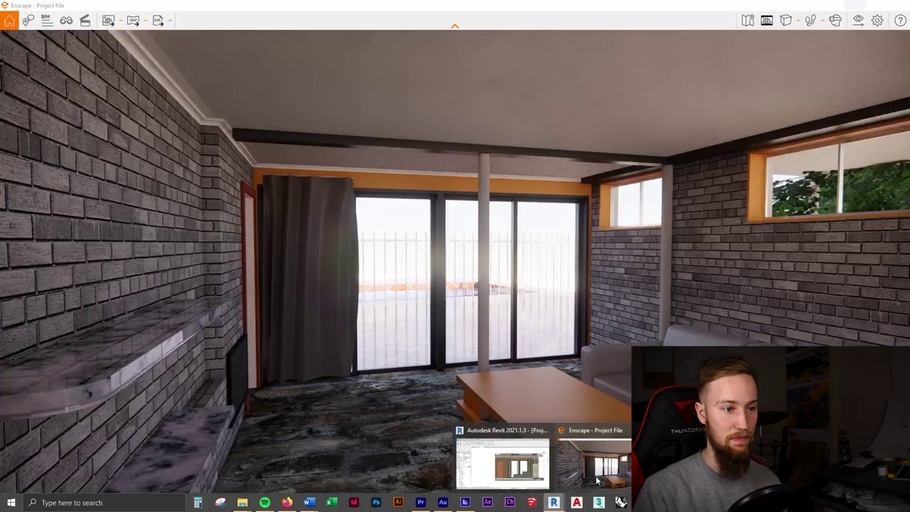
pyautogui.click(595, 478)
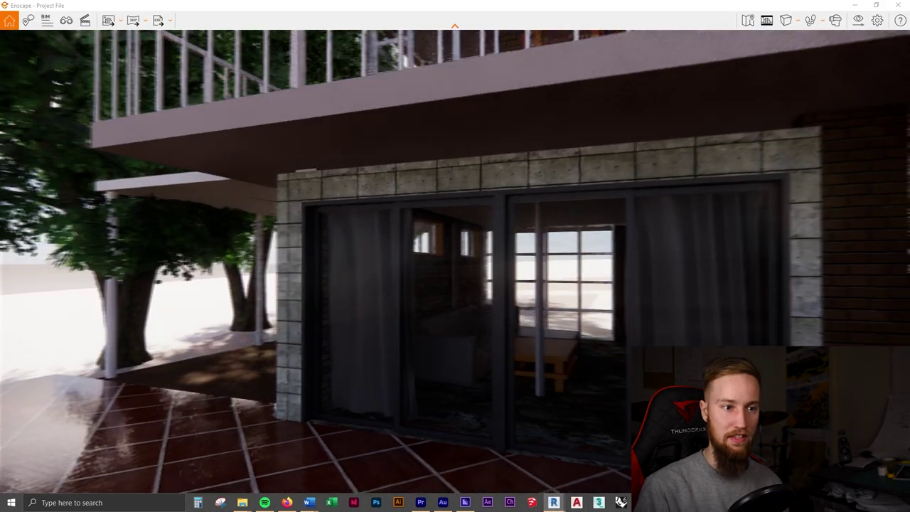